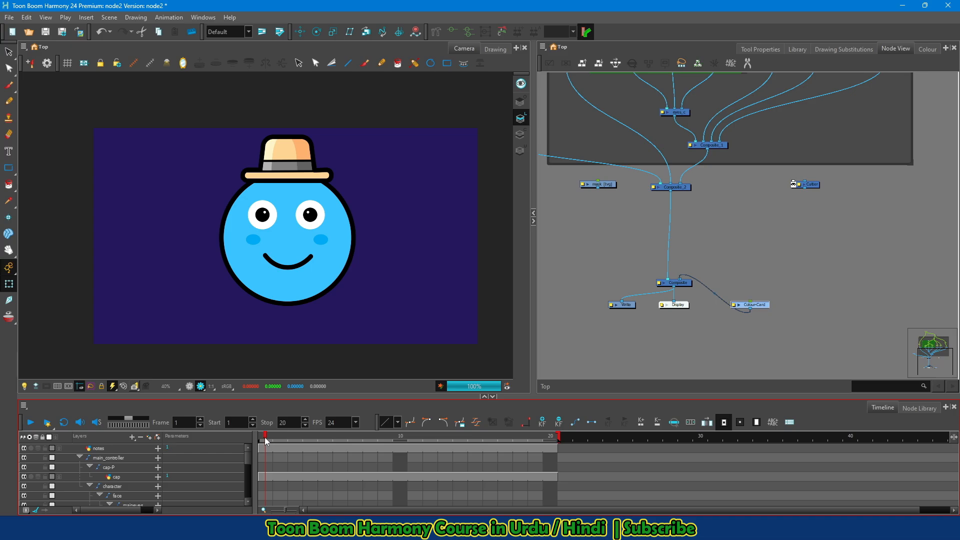
Add a Transparency node and insert it on the connection between Composite_2 and the final Composite.
{"action": "left_click_drag", "start_coordinate": [266, 435], "coordinate": [310, 435]}
{"action": "left_click", "coordinate": [705, 238]}
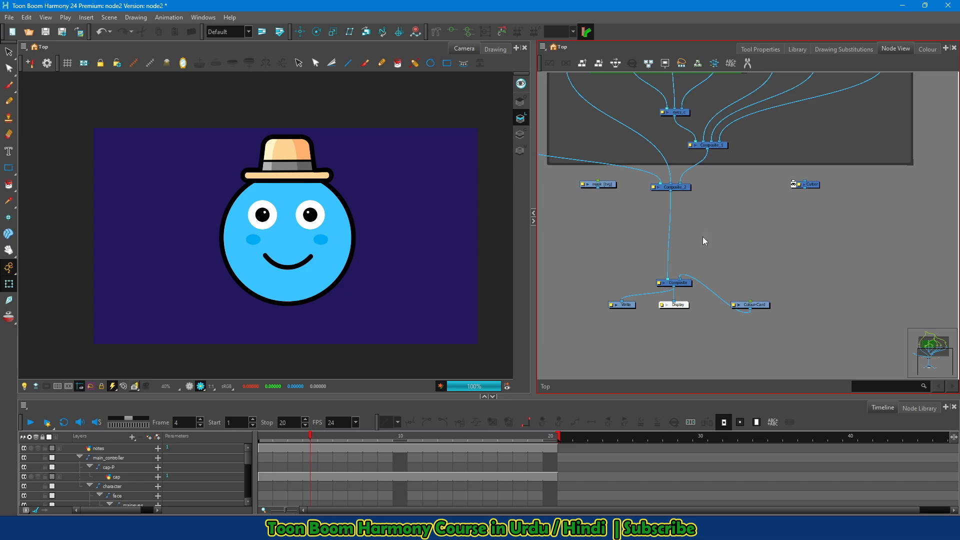
{"action": "key", "text": "Tab"}
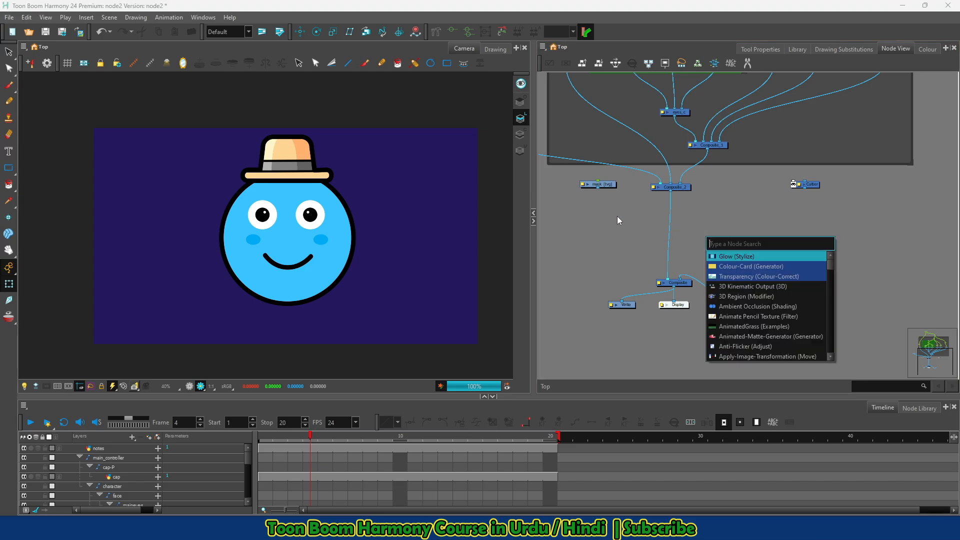
{"action": "left_click", "coordinate": [737, 275]}
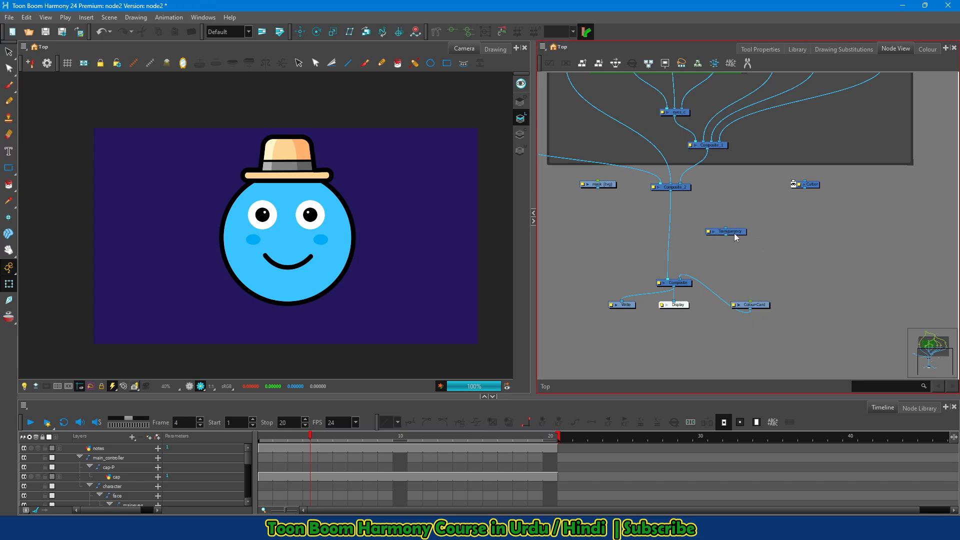
{"action": "left_click_drag", "start_coordinate": [738, 235], "coordinate": [680, 231]}
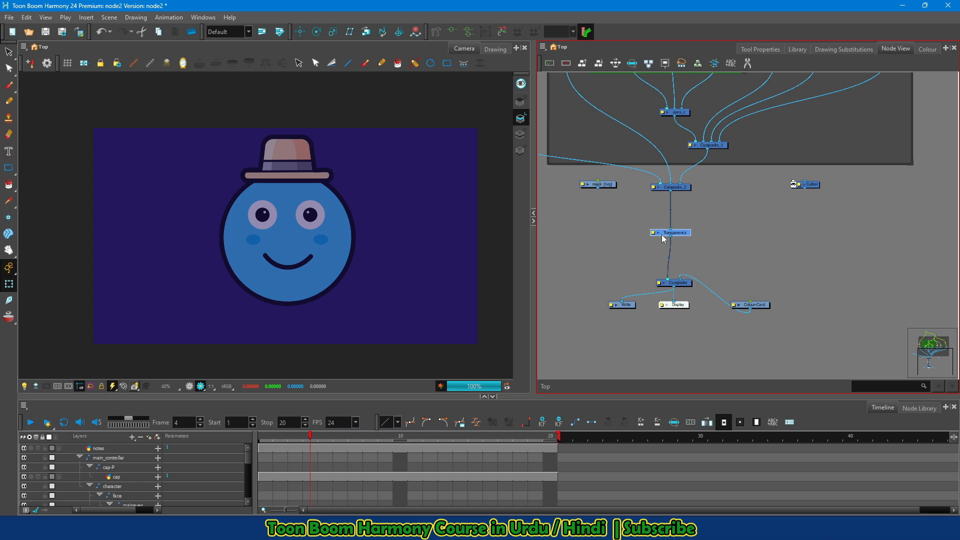
{"action": "left_click_drag", "start_coordinate": [732, 213], "coordinate": [620, 247]}
Create a function curve for the Transparency node's transparency value and open it in the Bezier Editor.
{"action": "double_click", "coordinate": [652, 233]}
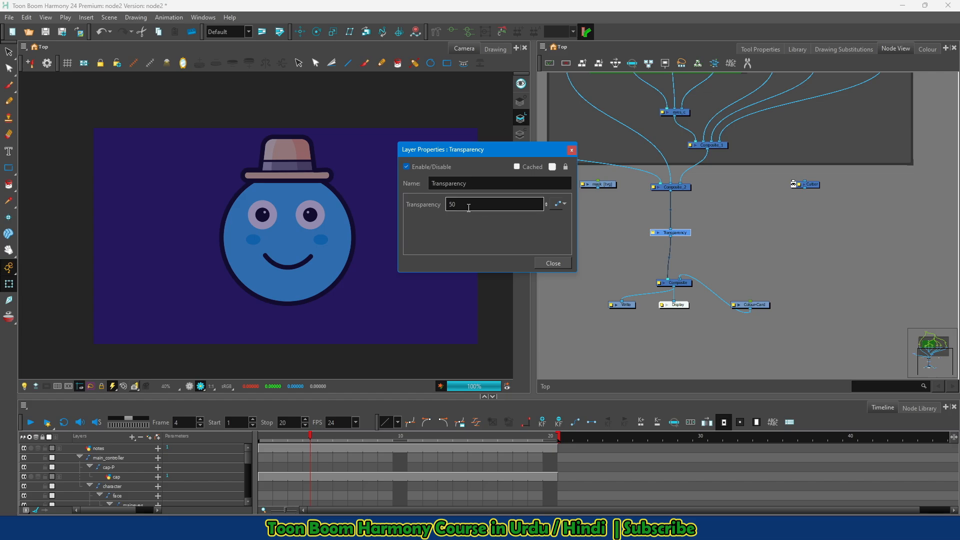
{"action": "left_click", "coordinate": [557, 204]}
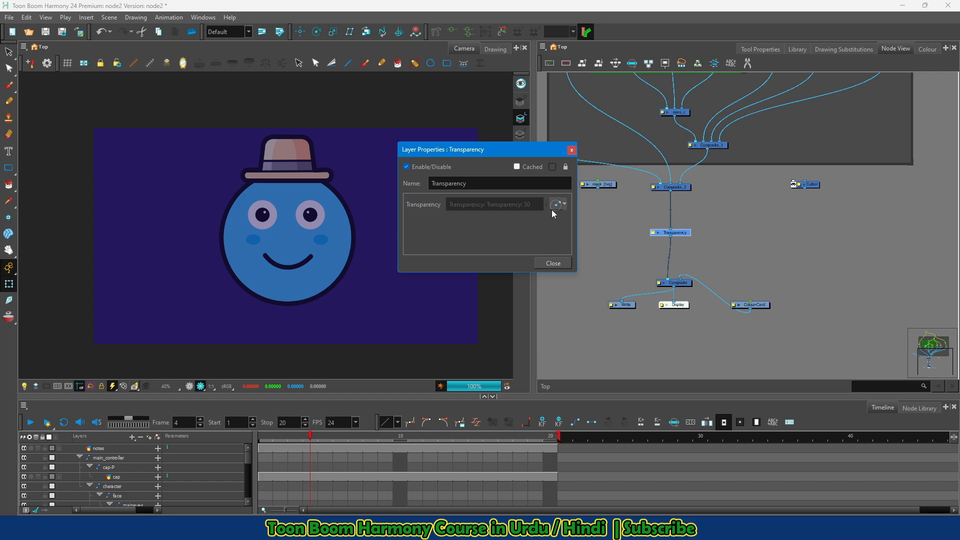
{"action": "left_click", "coordinate": [562, 205]}
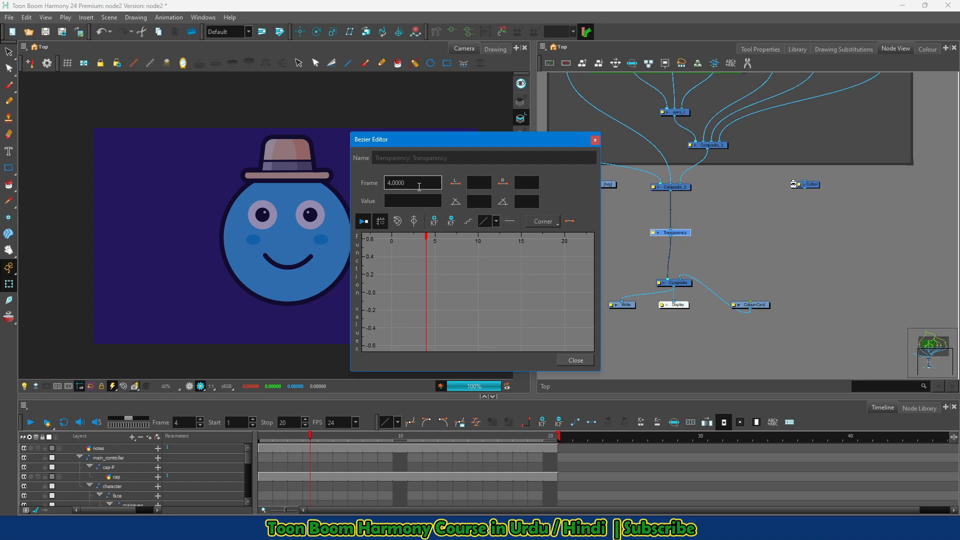
Add a transparency keyframe at frame 1 and set its value to 100.
{"action": "double_click", "coordinate": [393, 183]}
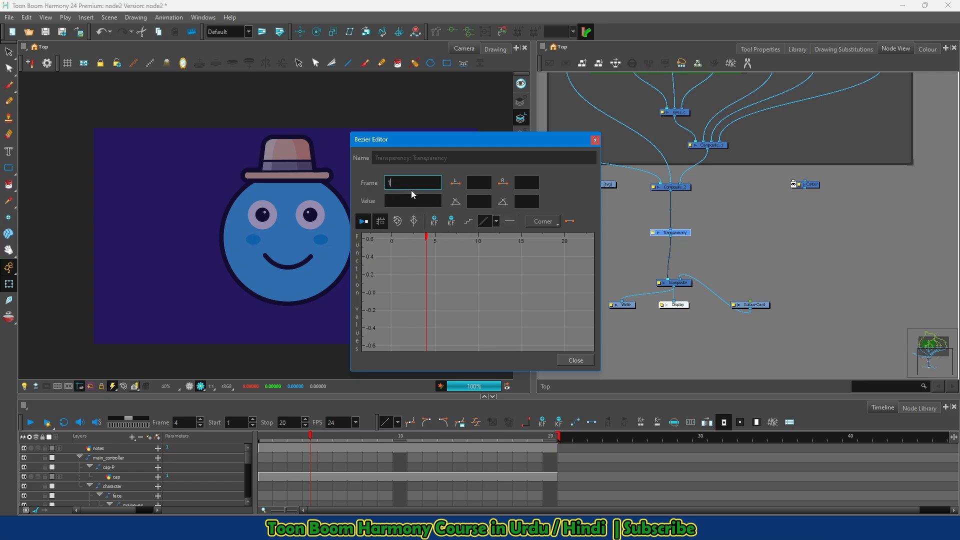
{"action": "type", "text": "1"}
{"action": "key", "text": "Return"}
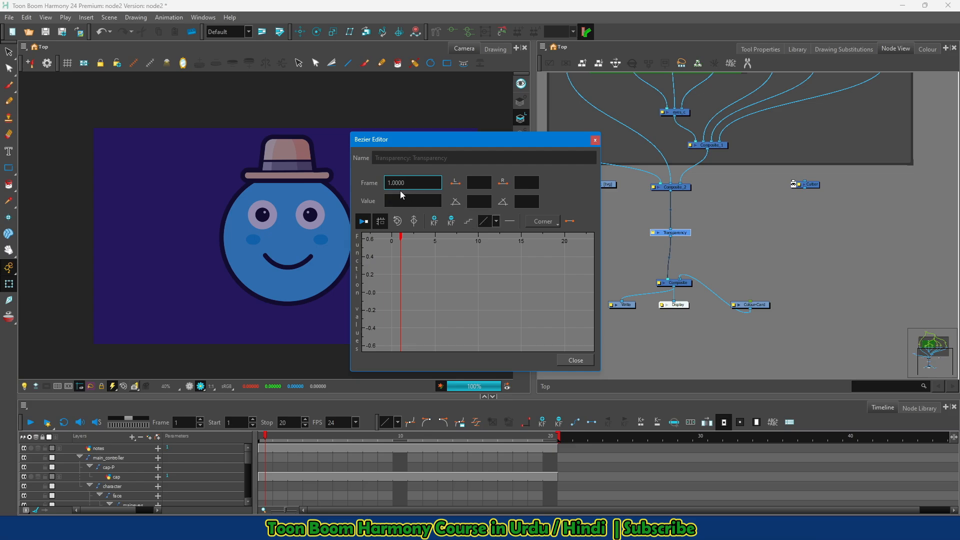
{"action": "left_click", "coordinate": [398, 202]}
{"action": "type", "text": "100"}
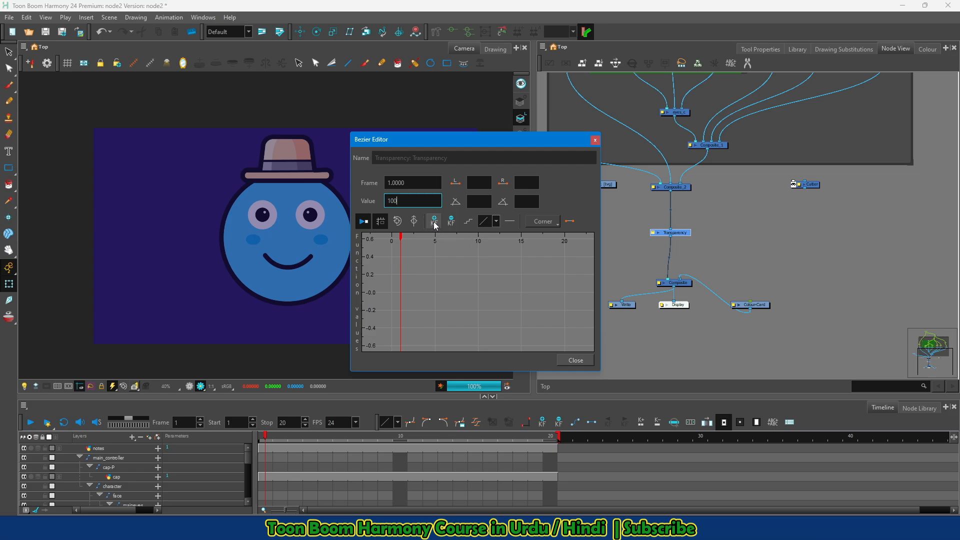
{"action": "left_click", "coordinate": [434, 223]}
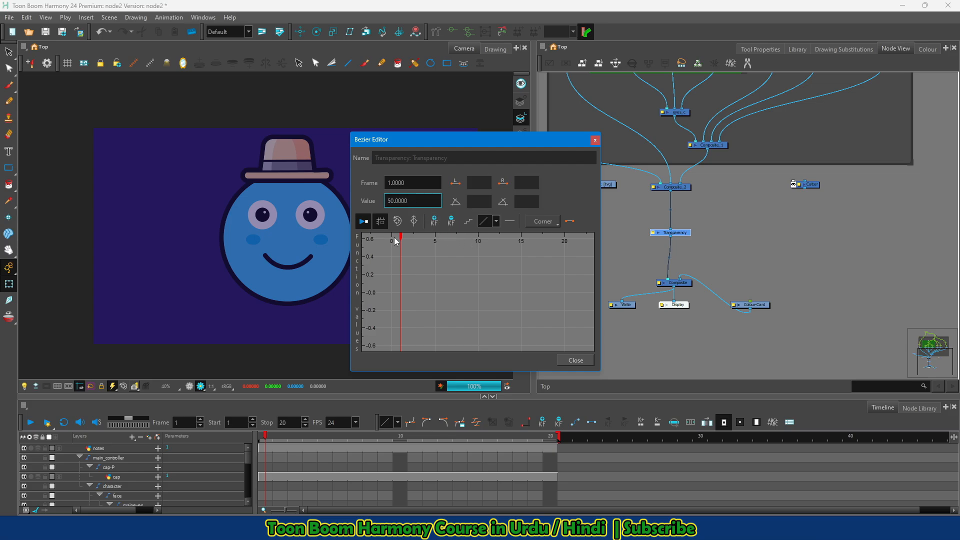
{"action": "left_click_drag", "start_coordinate": [401, 238], "coordinate": [419, 237]}
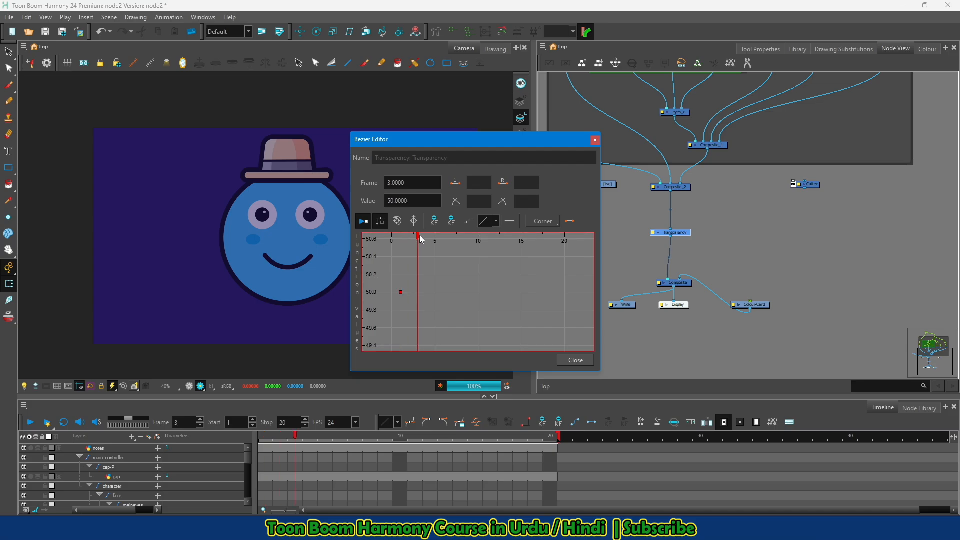
{"action": "left_click", "coordinate": [401, 292]}
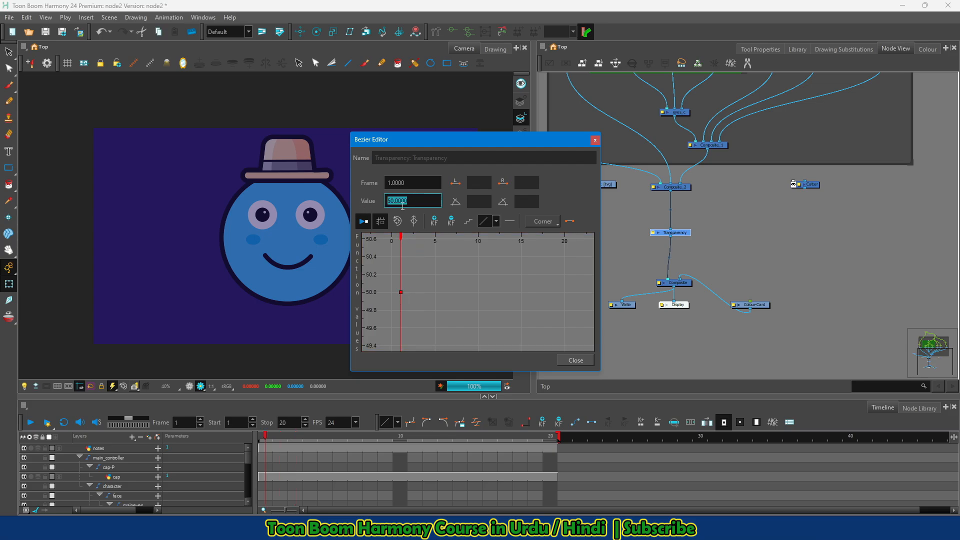
{"action": "type", "text": "1"}
{"action": "key", "text": "Return"}
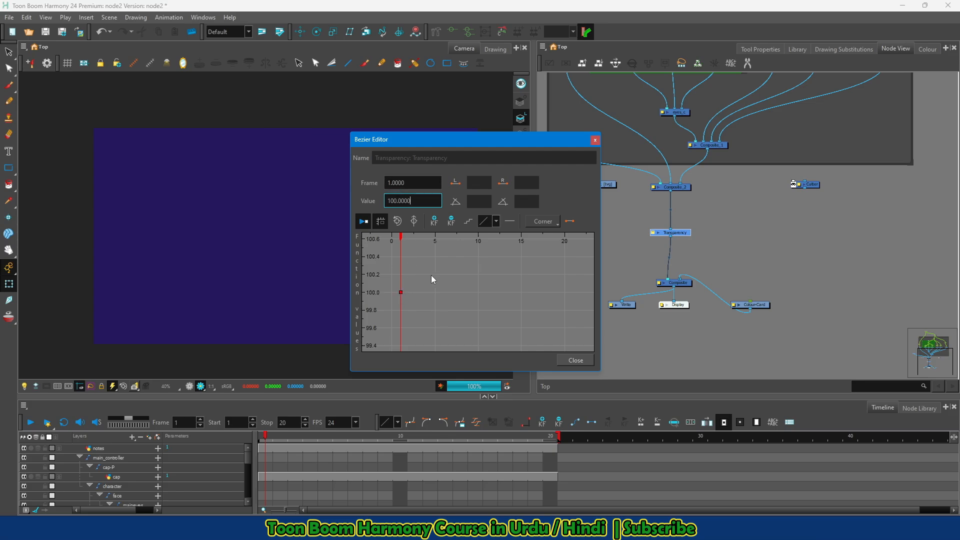
Add a second transparency keyframe at frame 5 with a value of 0.
{"action": "left_click", "coordinate": [437, 240]}
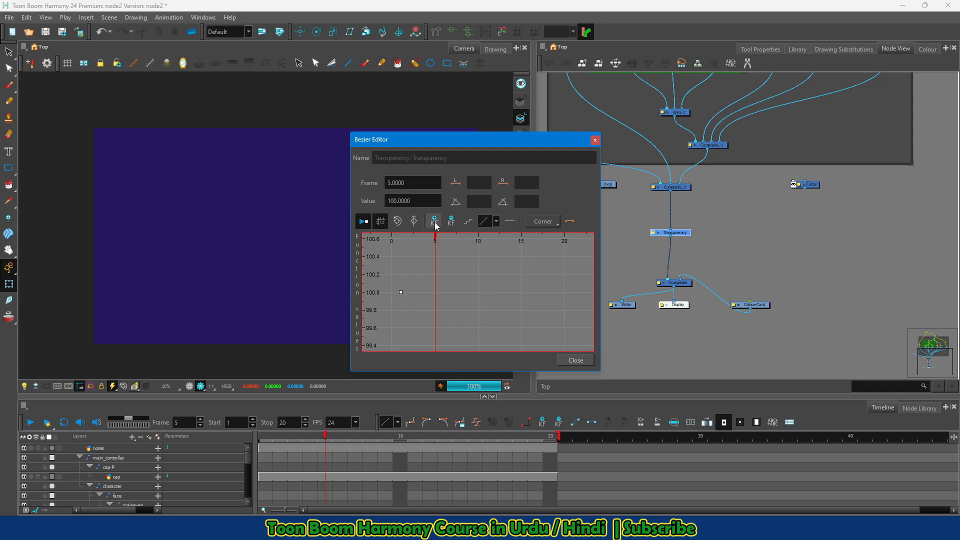
{"action": "left_click", "coordinate": [434, 223]}
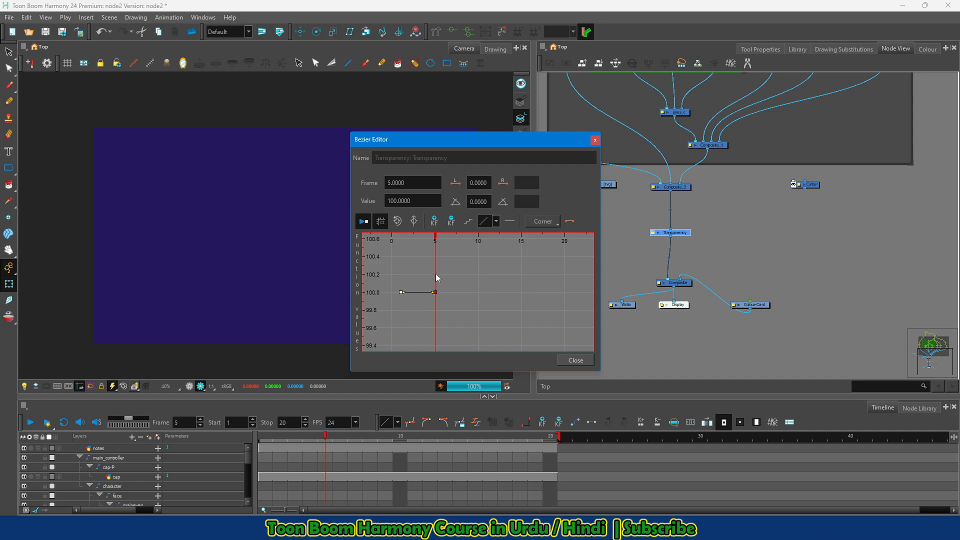
{"action": "left_click", "coordinate": [438, 200]}
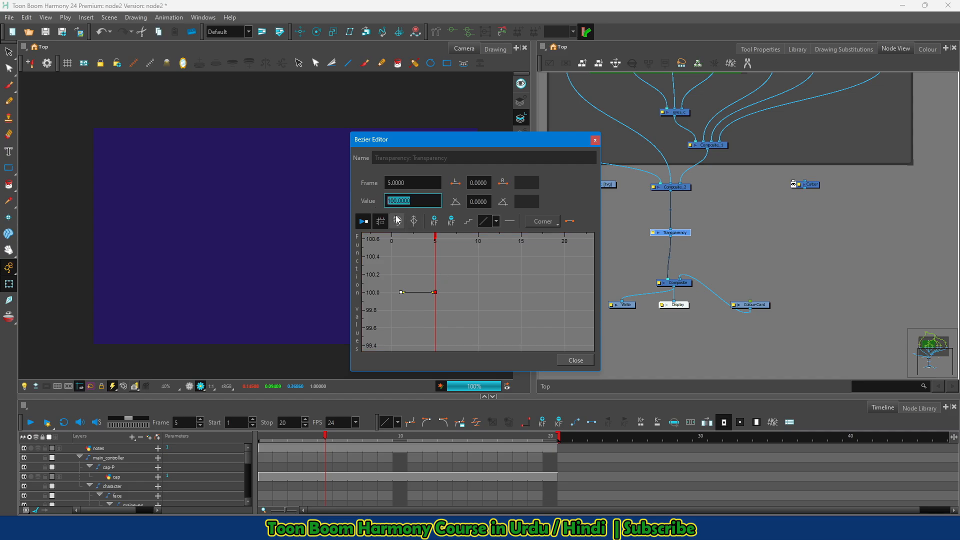
{"action": "type", "text": "0"}
{"action": "key", "text": "Return"}
Scrub the transparency curve between frames 1 and 5 and on to frame 15 to check the character's fade-in.
{"action": "left_click_drag", "start_coordinate": [434, 236], "coordinate": [401, 238]}
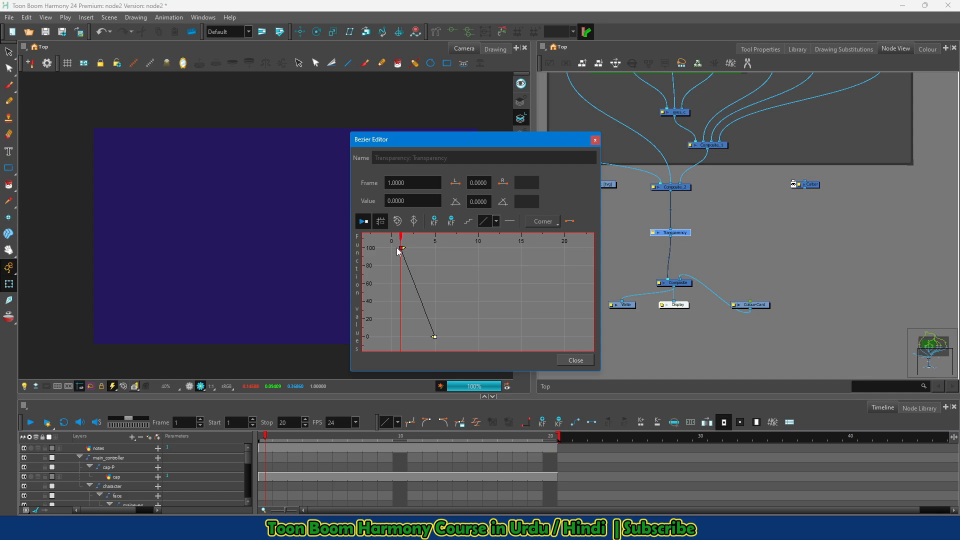
{"action": "left_click", "coordinate": [401, 247]}
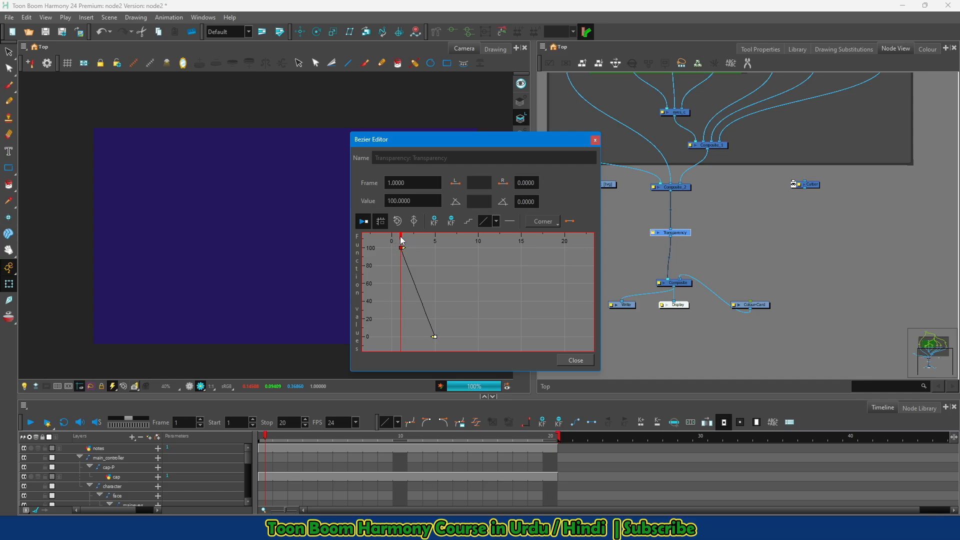
{"action": "left_click_drag", "start_coordinate": [401, 240], "coordinate": [433, 247]}
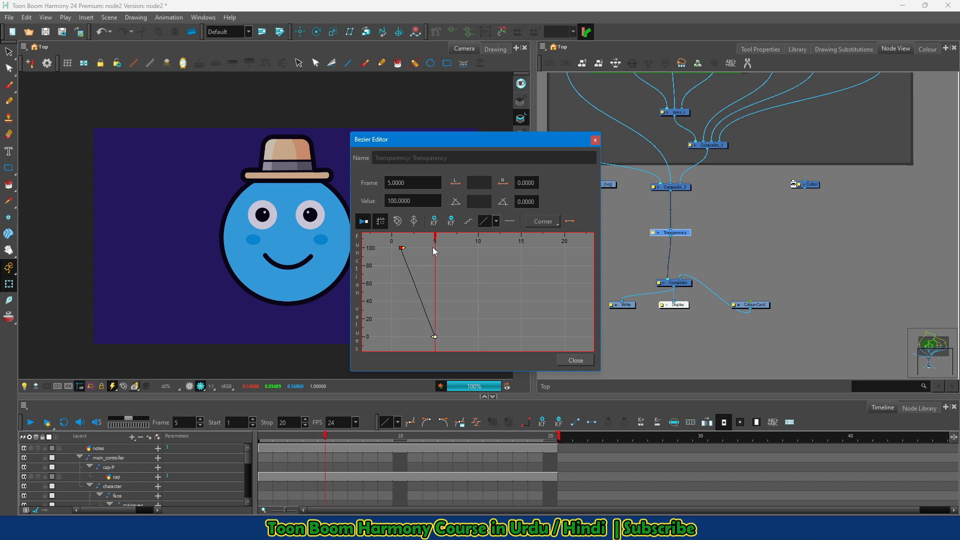
{"action": "left_click", "coordinate": [434, 336]}
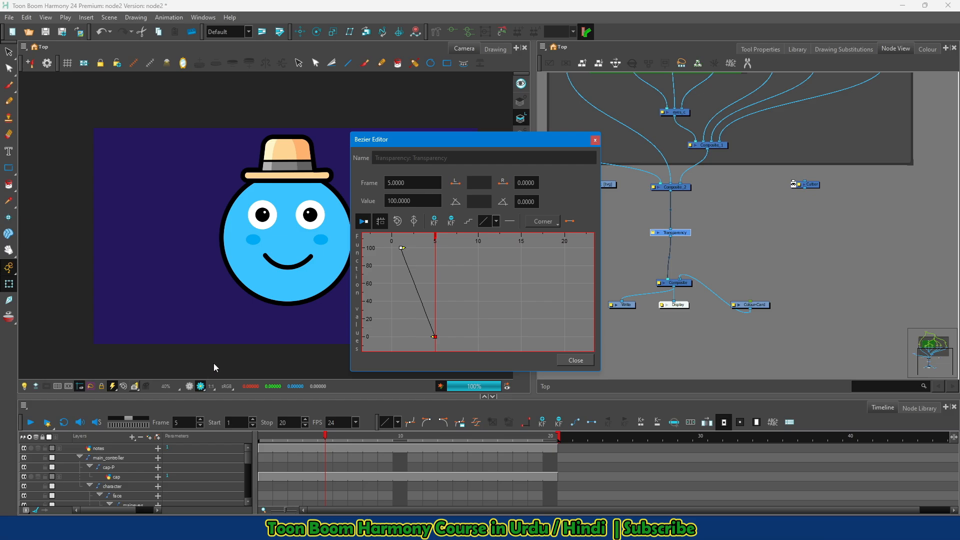
{"action": "left_click", "coordinate": [401, 247]}
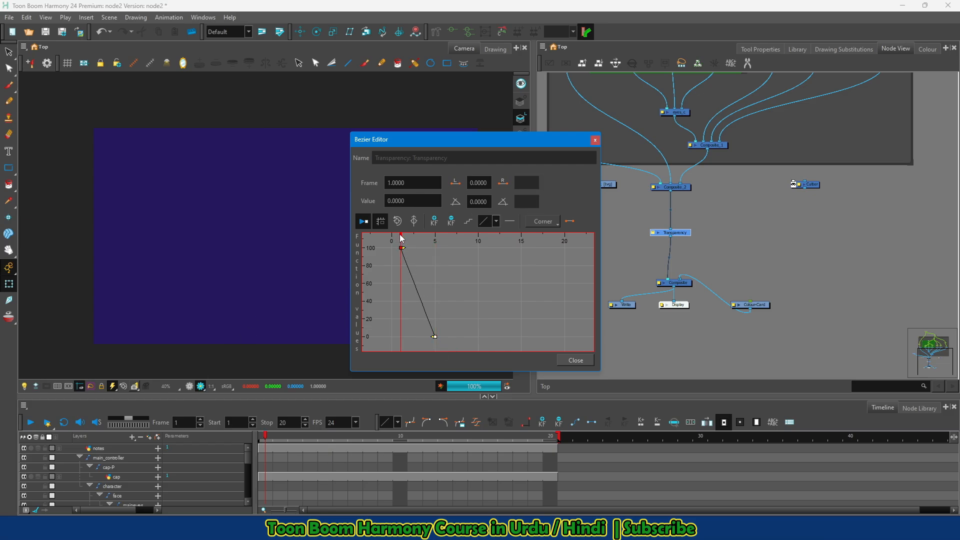
{"action": "left_click_drag", "start_coordinate": [401, 238], "coordinate": [434, 241]}
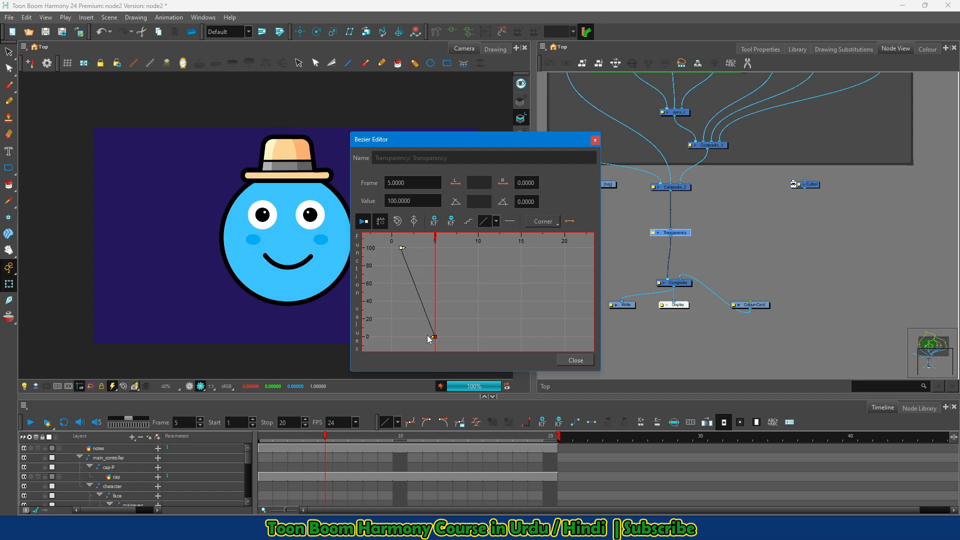
{"action": "left_click", "coordinate": [478, 338]}
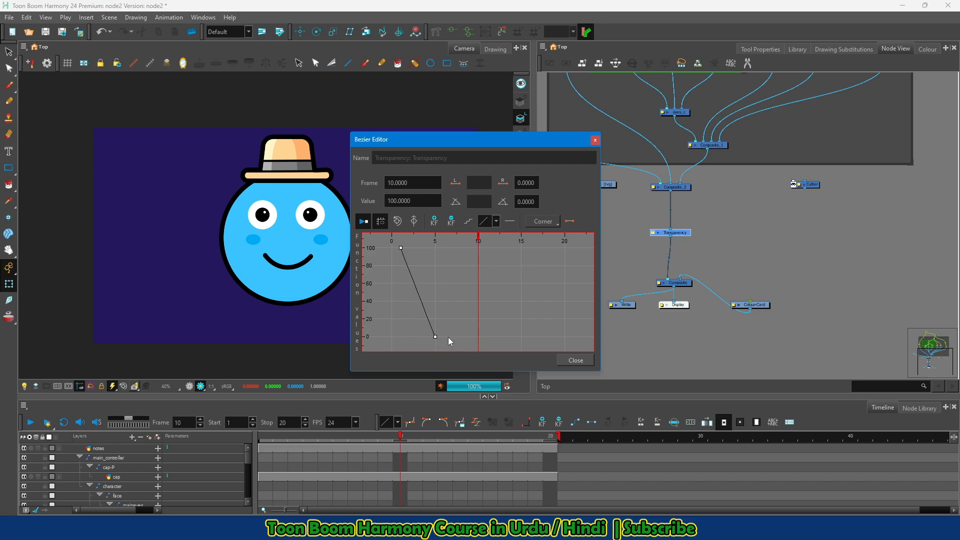
{"action": "left_click", "coordinate": [521, 337]}
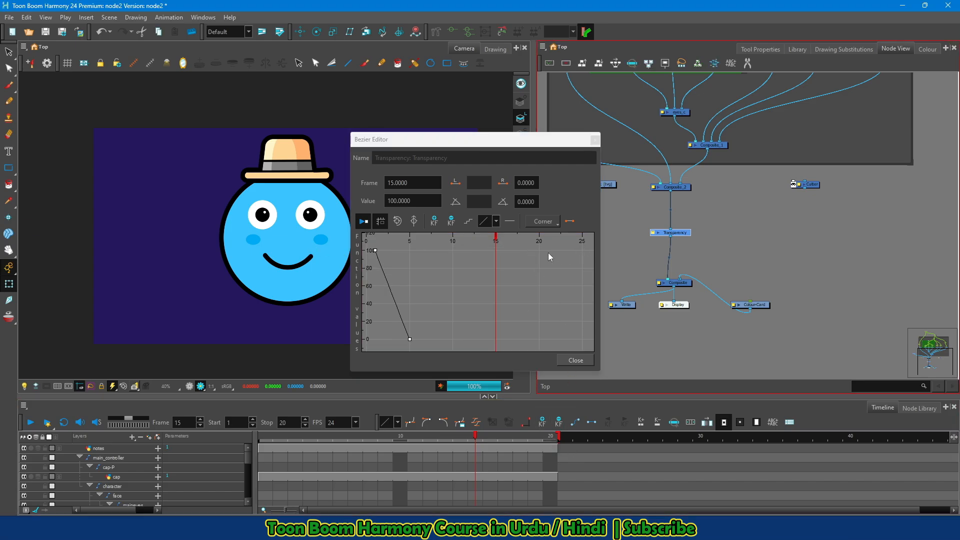
Extend the scene to 25 frames and lengthen the notes layer's exposure to frame 25.
{"action": "left_click_drag", "start_coordinate": [558, 437], "coordinate": [633, 439]}
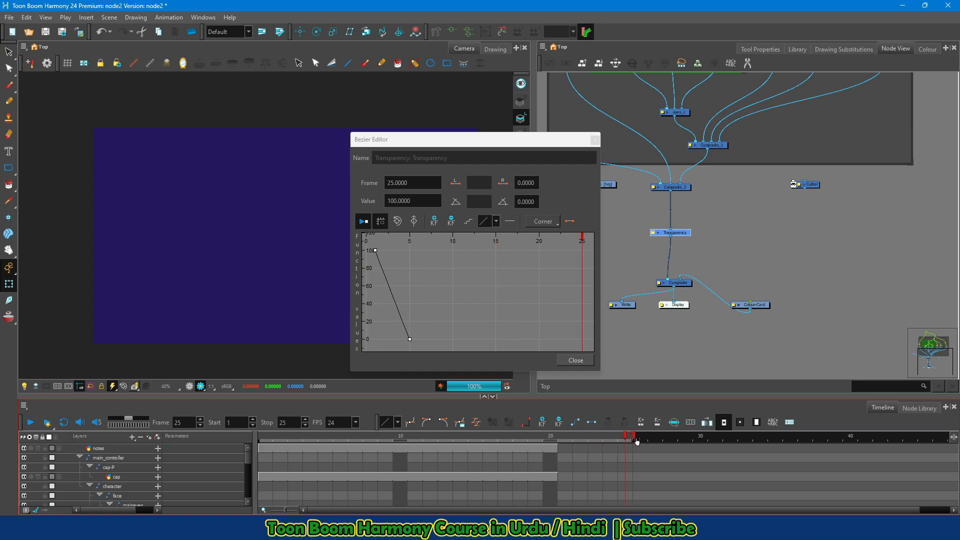
{"action": "left_click", "coordinate": [79, 457]}
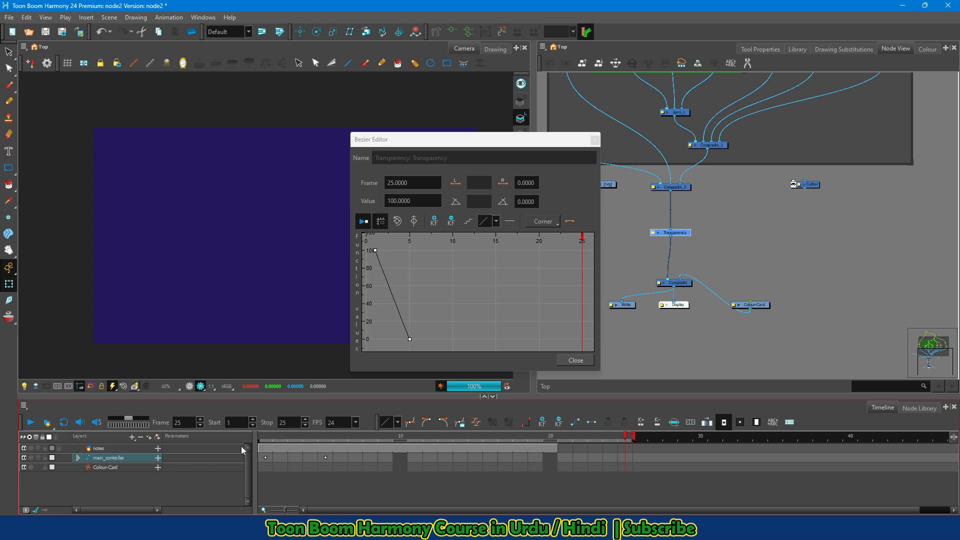
{"action": "left_click", "coordinate": [625, 449]}
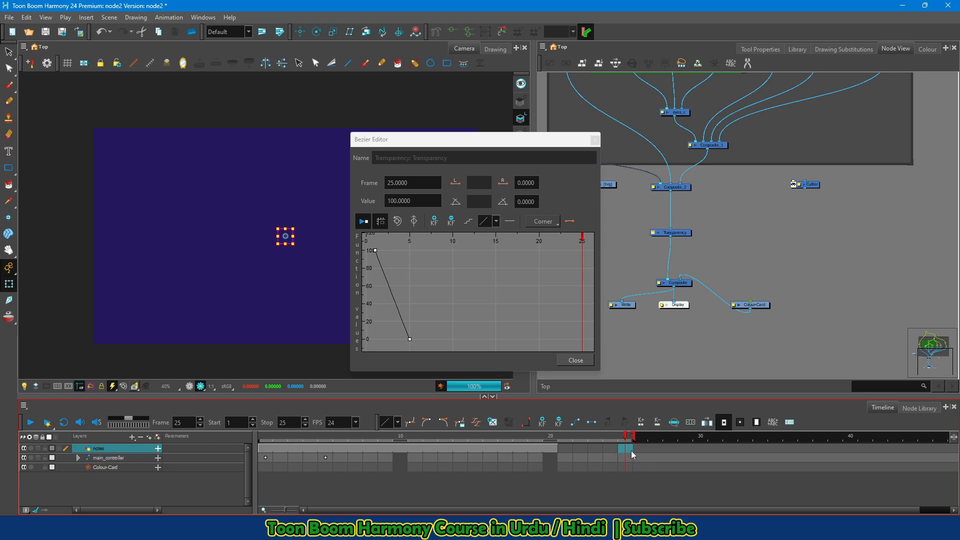
{"action": "key", "text": "F5"}
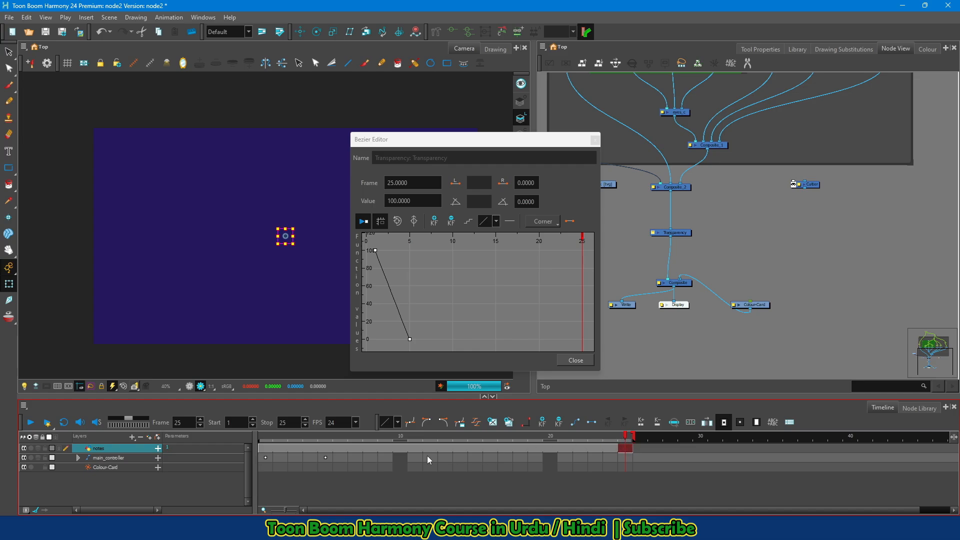
Add transparency keyframes at frame 20 with value 0 and frame 25 with value 100, and close the Bezier Editor.
{"action": "left_click", "coordinate": [541, 341]}
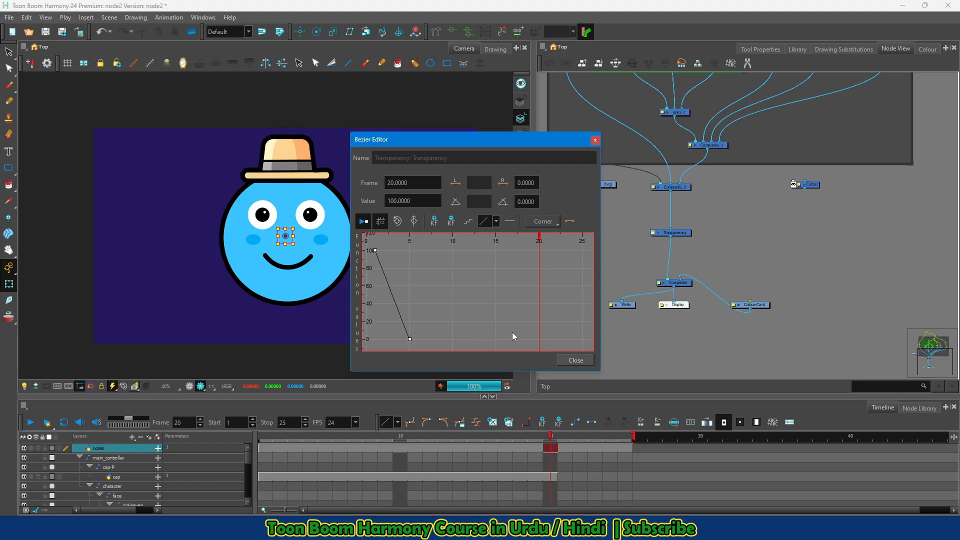
{"action": "left_click", "coordinate": [434, 222]}
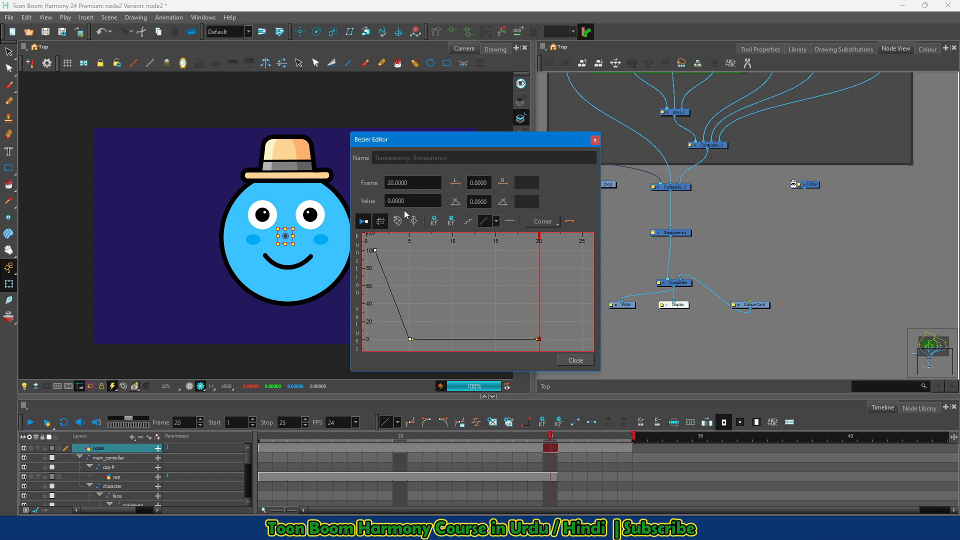
{"action": "left_click", "coordinate": [581, 249]}
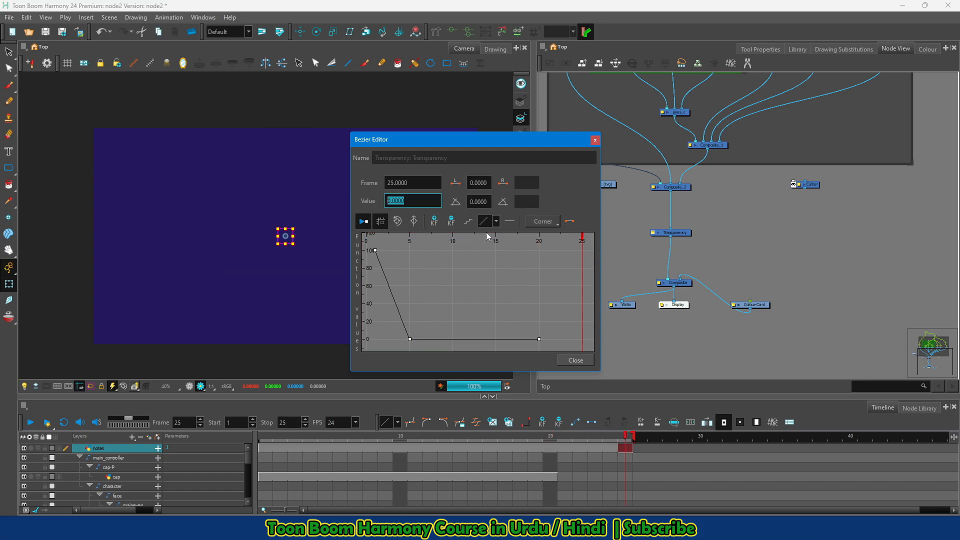
{"action": "left_click", "coordinate": [434, 222]}
{"action": "left_click_drag", "start_coordinate": [411, 200], "coordinate": [349, 200]}
{"action": "type", "text": "100"}
{"action": "key", "text": "Return"}
{"action": "left_click_drag", "start_coordinate": [392, 244], "coordinate": [430, 256]}
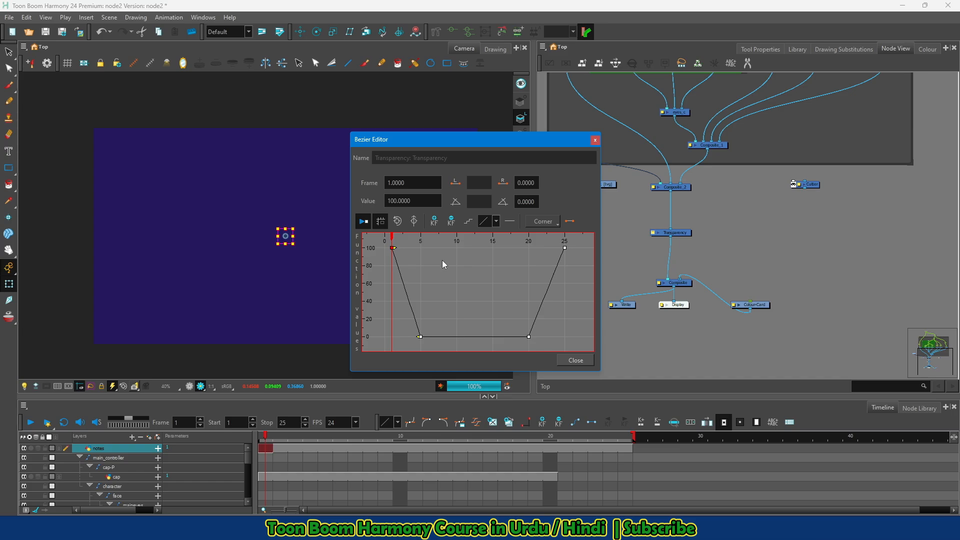
{"action": "left_click", "coordinate": [575, 360]}
{"action": "left_click", "coordinate": [552, 265]}
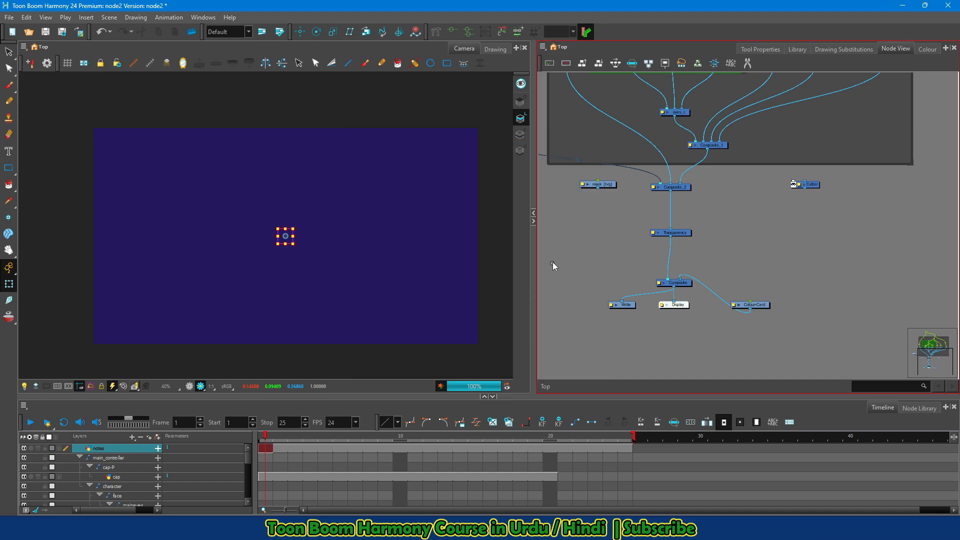
Extend the cap layer's exposure to frame 25.
{"action": "left_click", "coordinate": [624, 459]}
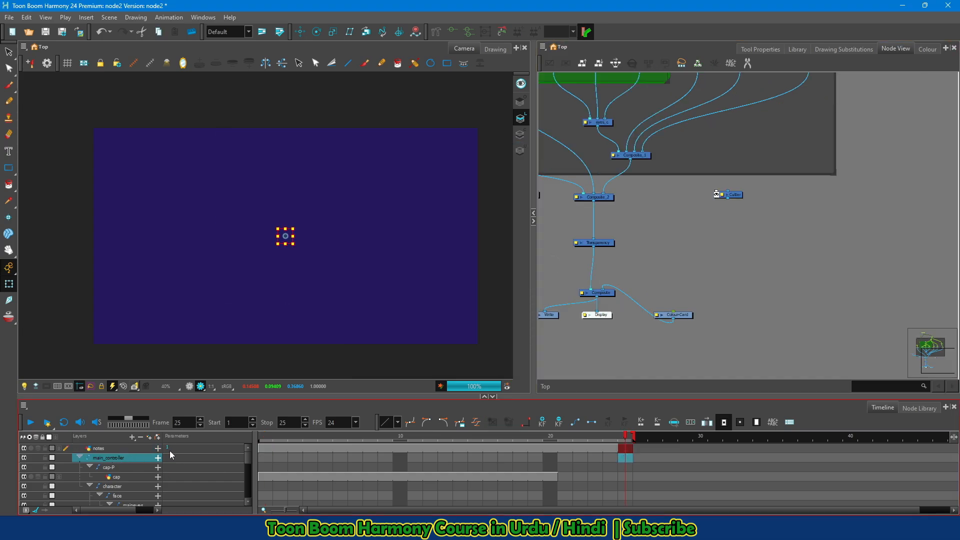
{"action": "left_click", "coordinate": [610, 476]}
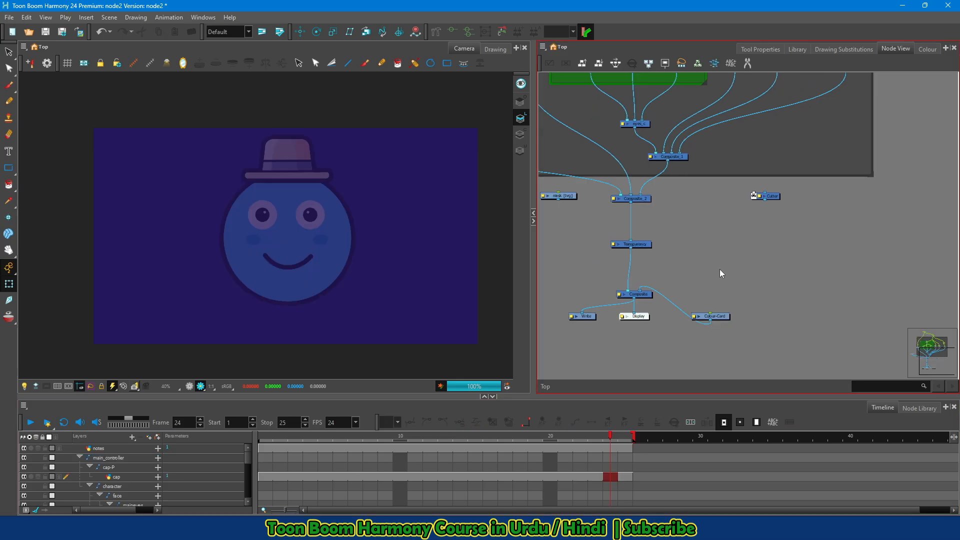
Shift the Transparency node aside and add a Glow node beside it, between the Composite_2 and Composite nodes.
{"action": "left_click_drag", "start_coordinate": [649, 244], "coordinate": [595, 244]}
{"action": "left_click", "coordinate": [709, 254]}
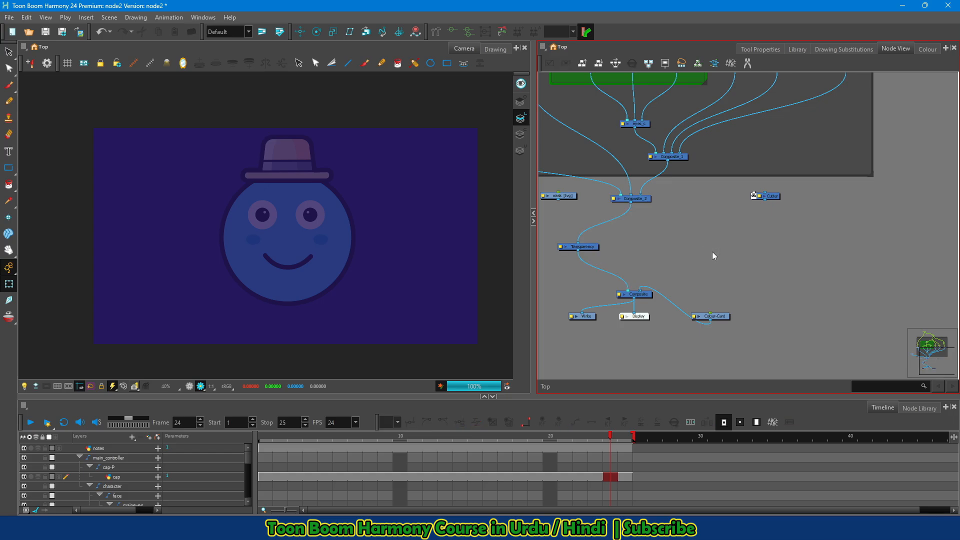
{"action": "key", "text": "Tab"}
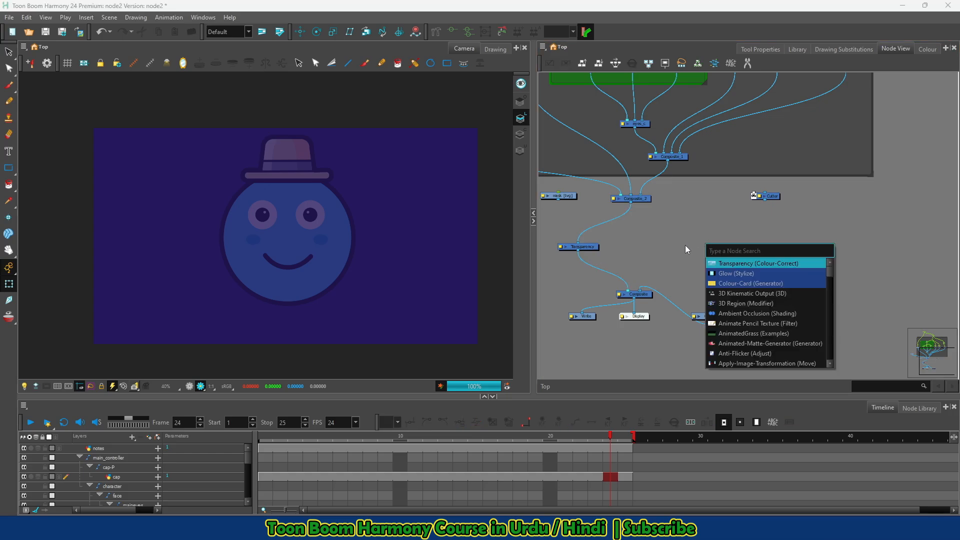
{"action": "type", "text": "glo"}
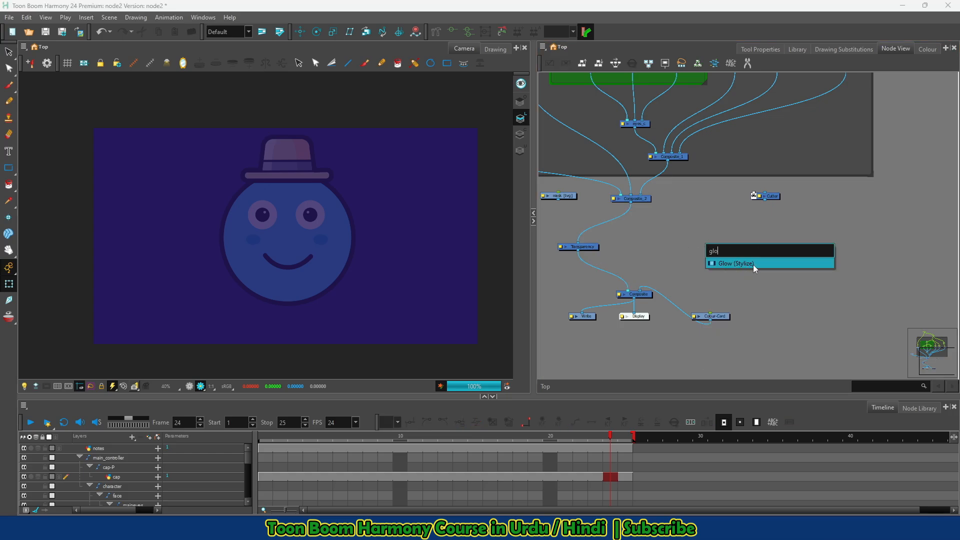
{"action": "left_click", "coordinate": [736, 262]}
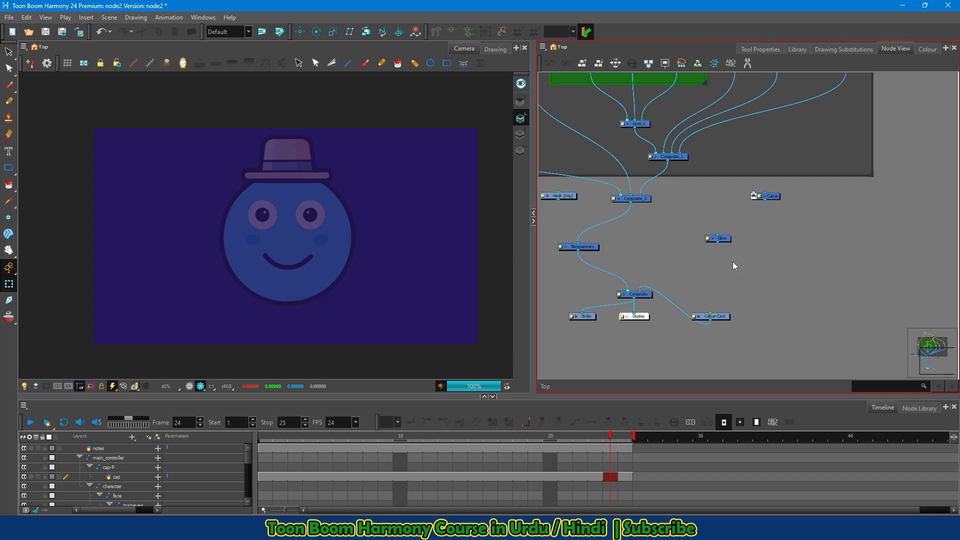
{"action": "left_click_drag", "start_coordinate": [727, 238], "coordinate": [669, 242]}
{"action": "left_click", "coordinate": [631, 251]}
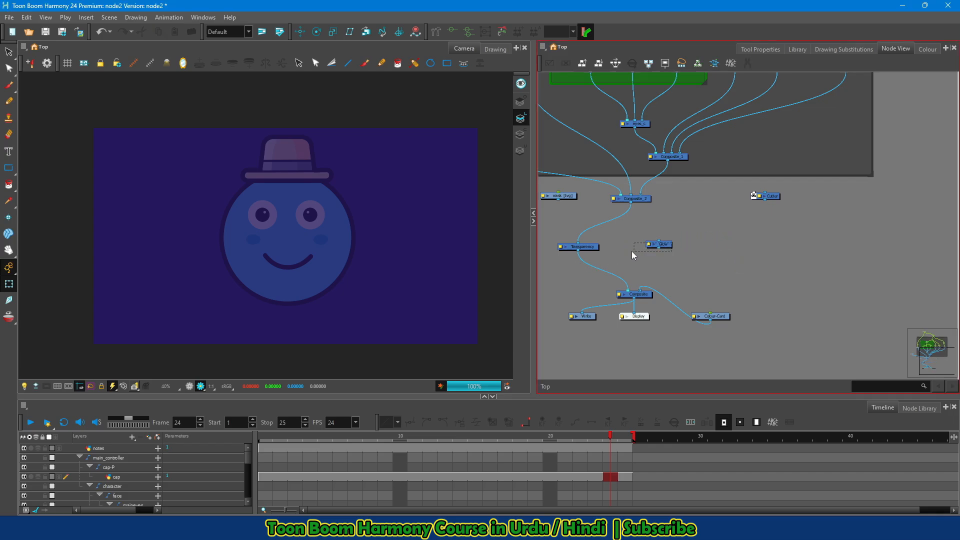
Connect Composite_2's output to the Glow node and the Glow node's output to the final Composite.
{"action": "left_click", "coordinate": [663, 247]}
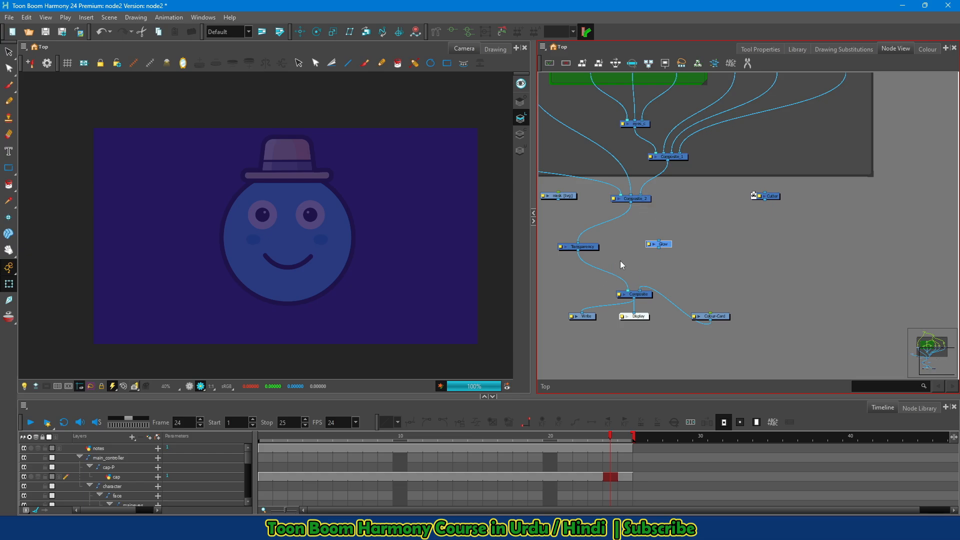
{"action": "left_click", "coordinate": [631, 200]}
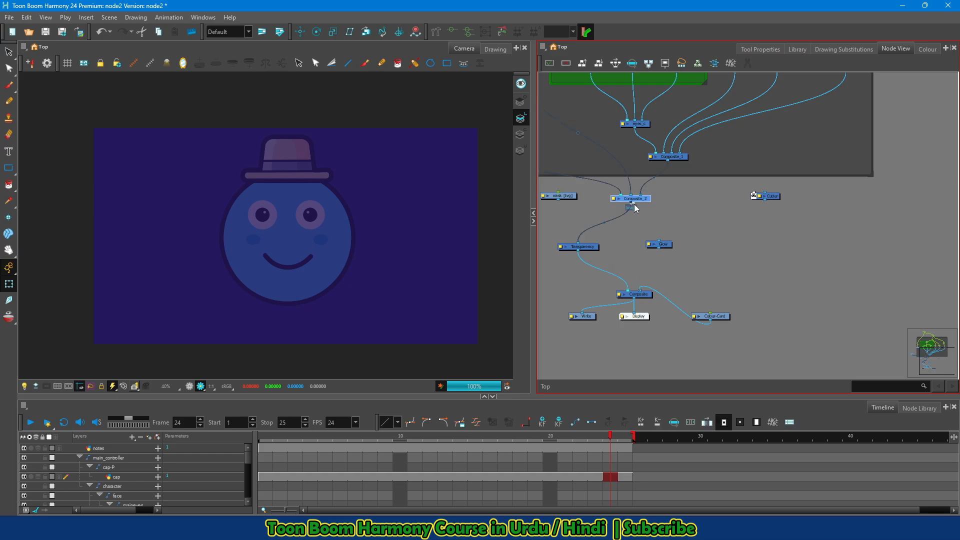
{"action": "left_click_drag", "start_coordinate": [660, 221], "coordinate": [629, 289]}
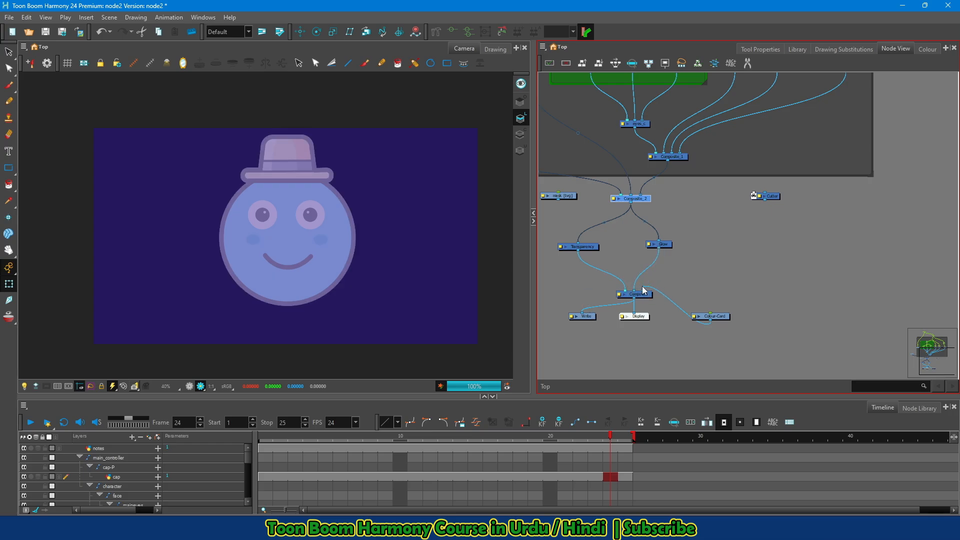
Set the Glow node's intensity to 3 and enable Use Source Colour.
{"action": "left_click", "coordinate": [662, 244]}
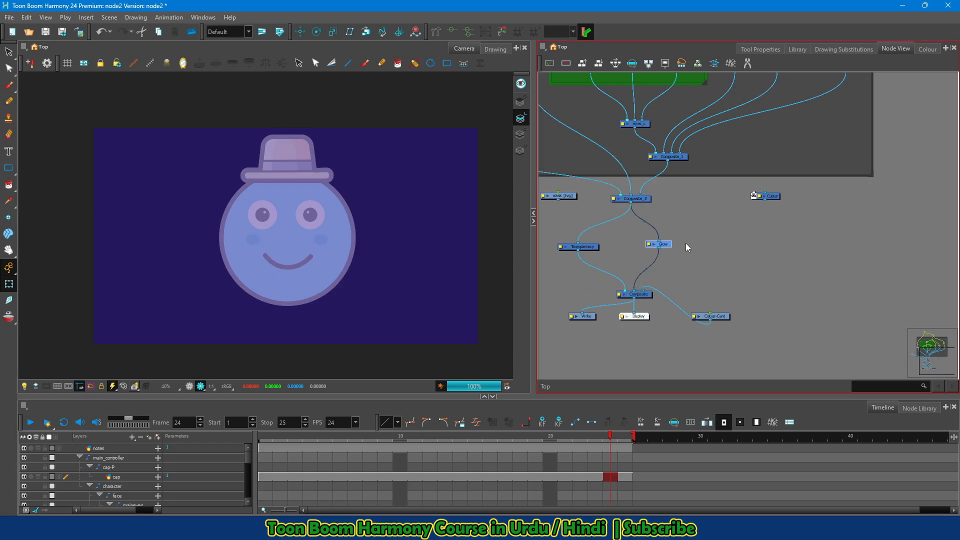
{"action": "double_click", "coordinate": [648, 247]}
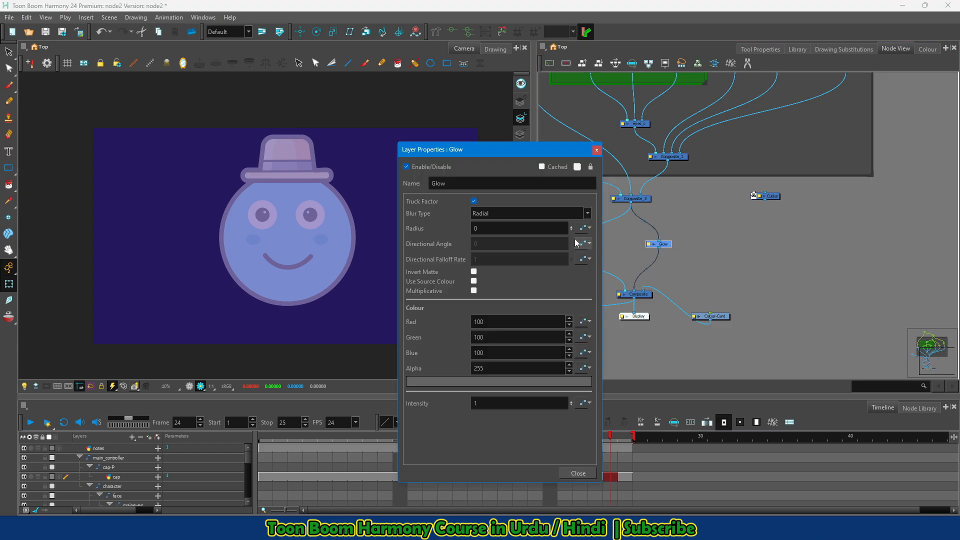
{"action": "left_click_drag", "start_coordinate": [475, 149], "coordinate": [464, 125]}
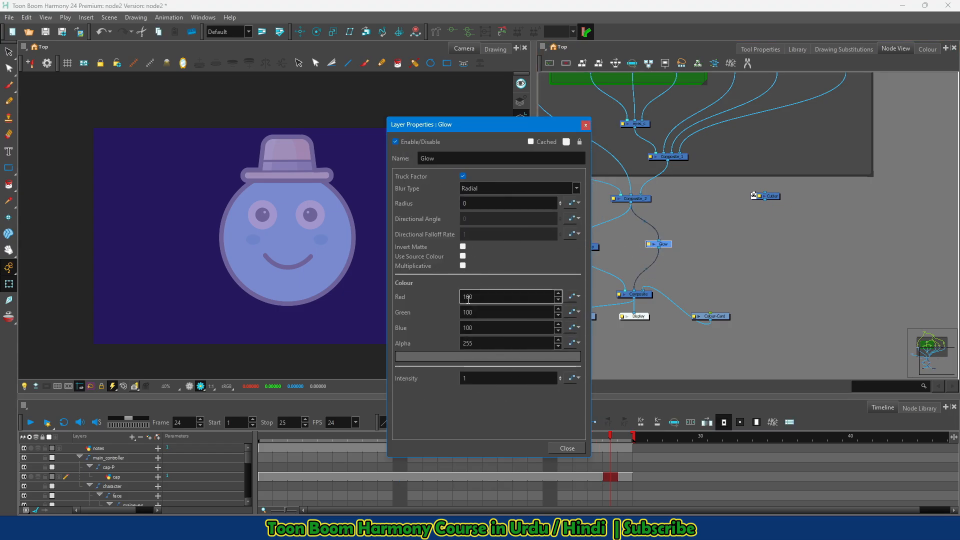
{"action": "left_click", "coordinate": [469, 203]}
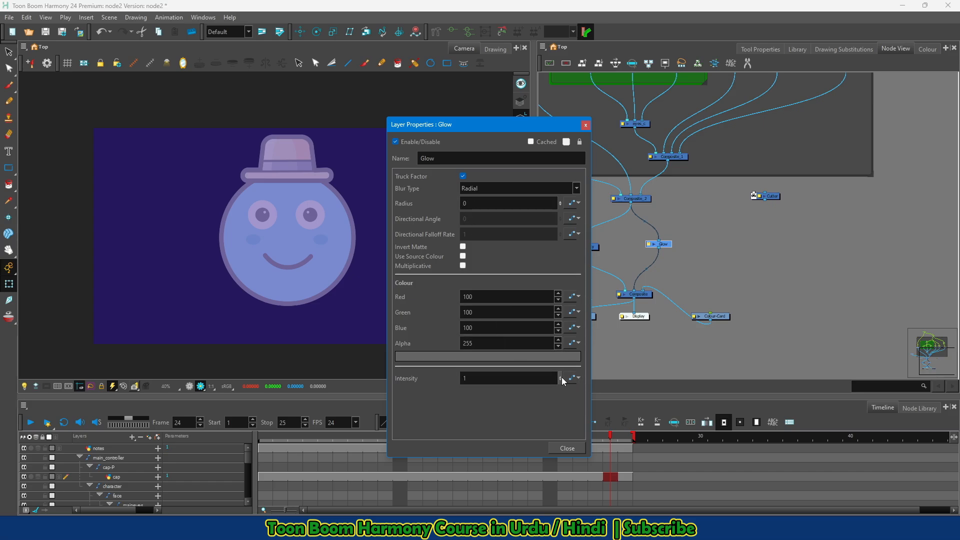
{"action": "left_click", "coordinate": [480, 380]}
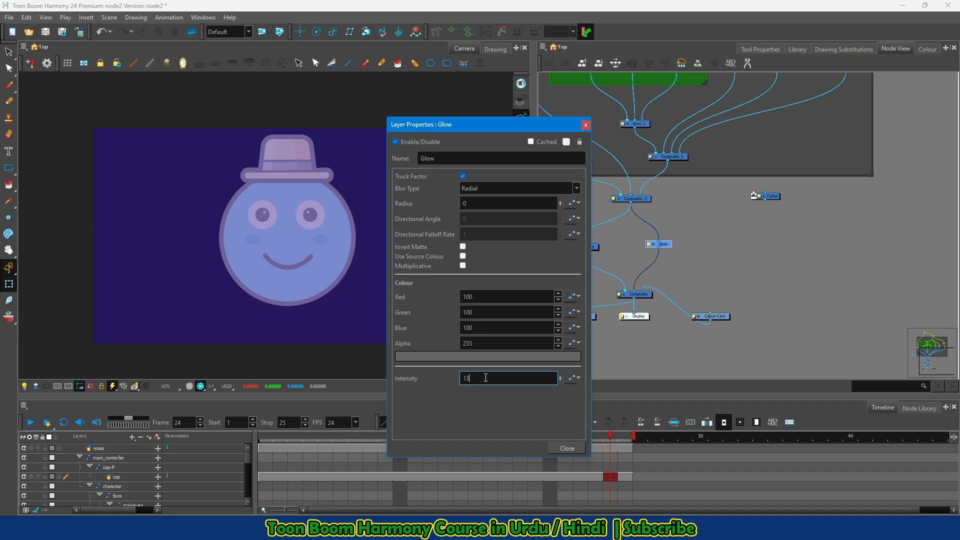
{"action": "left_click", "coordinate": [458, 381]}
{"action": "left_click", "coordinate": [462, 394]}
{"action": "left_click", "coordinate": [470, 380]}
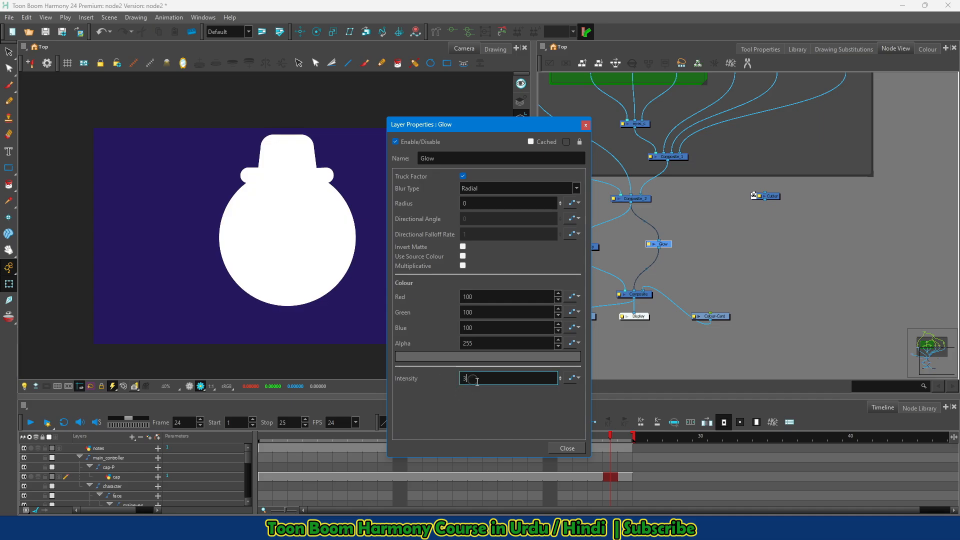
{"action": "left_click", "coordinate": [462, 257]}
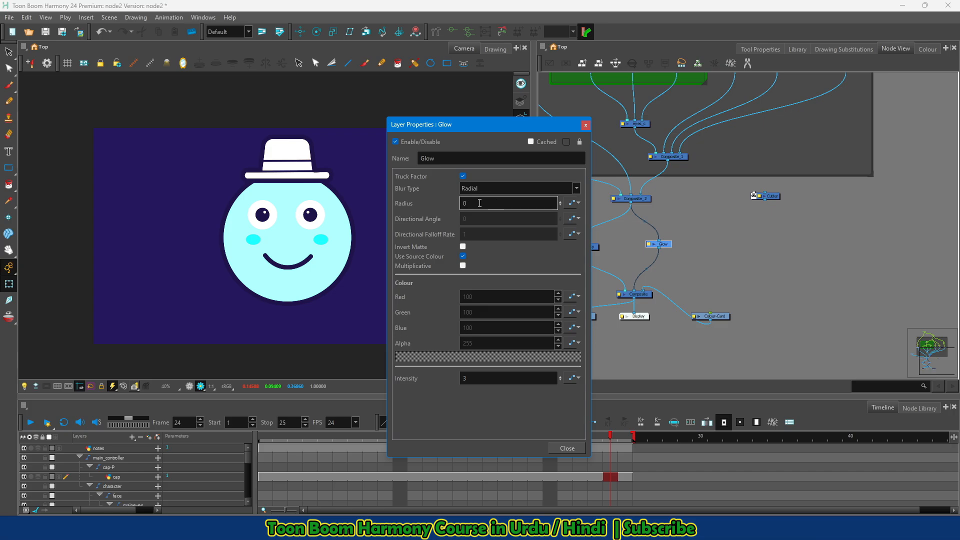
Attach a Bezier function to the Glow node's radius and open it in the Bezier Editor, clear of the character.
{"action": "left_click", "coordinate": [572, 205]}
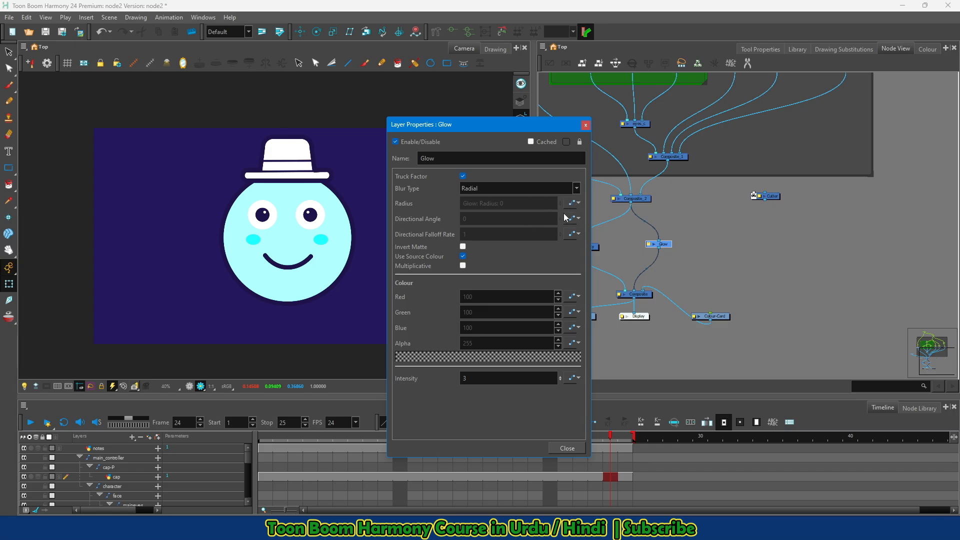
{"action": "left_click", "coordinate": [571, 206]}
{"action": "left_click_drag", "start_coordinate": [453, 143], "coordinate": [684, 110]}
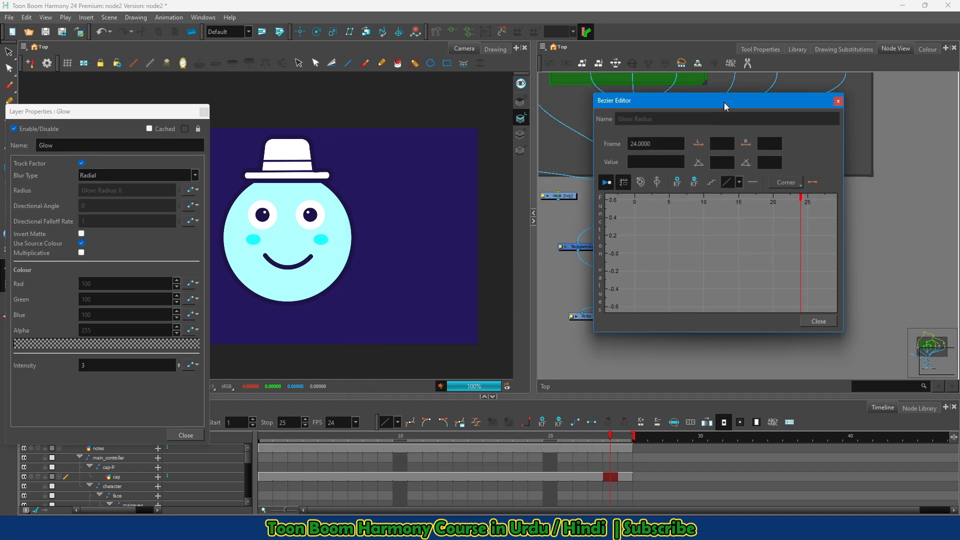
{"action": "left_click_drag", "start_coordinate": [723, 101], "coordinate": [553, 94]}
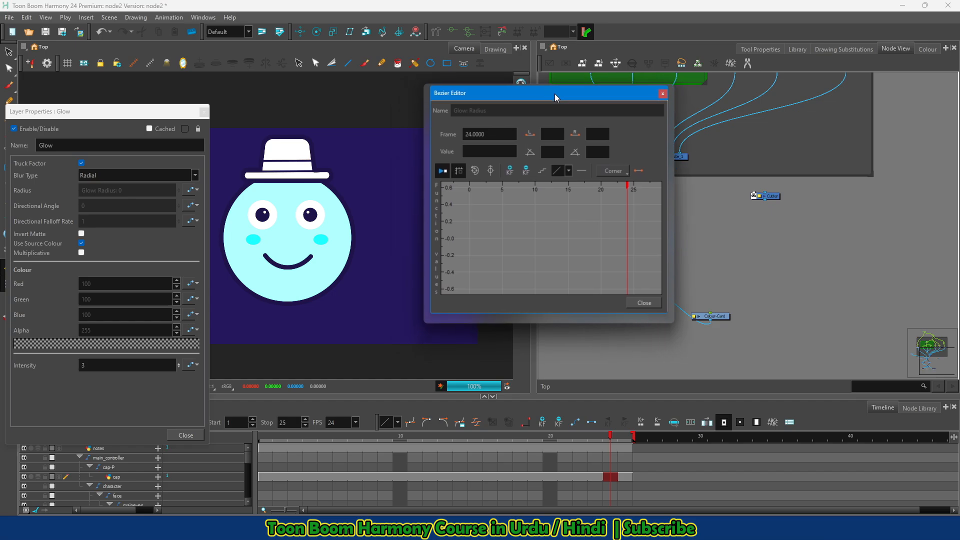
Add keyframes to the glow radius curve at frames 5, 10, 15 and 20.
{"action": "left_click", "coordinate": [466, 188]}
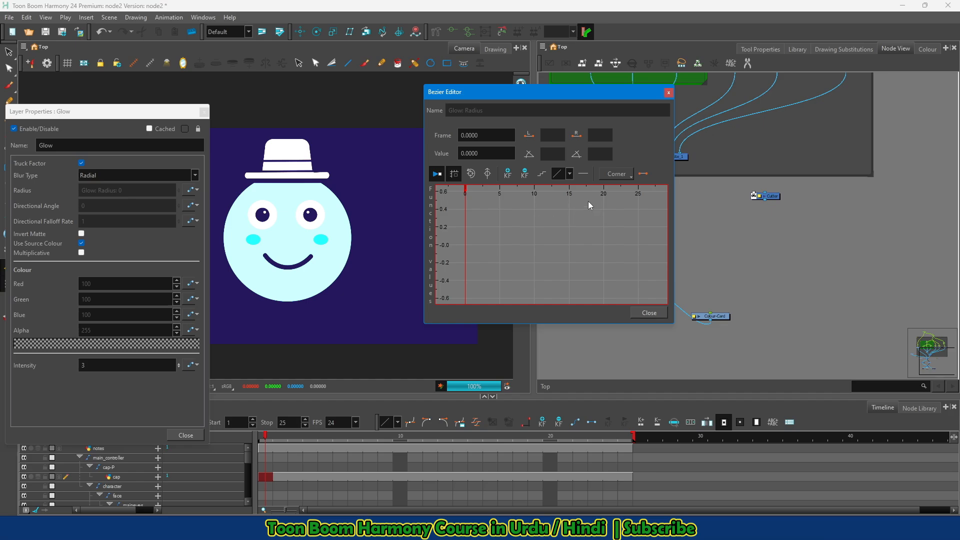
{"action": "left_click", "coordinate": [499, 208]}
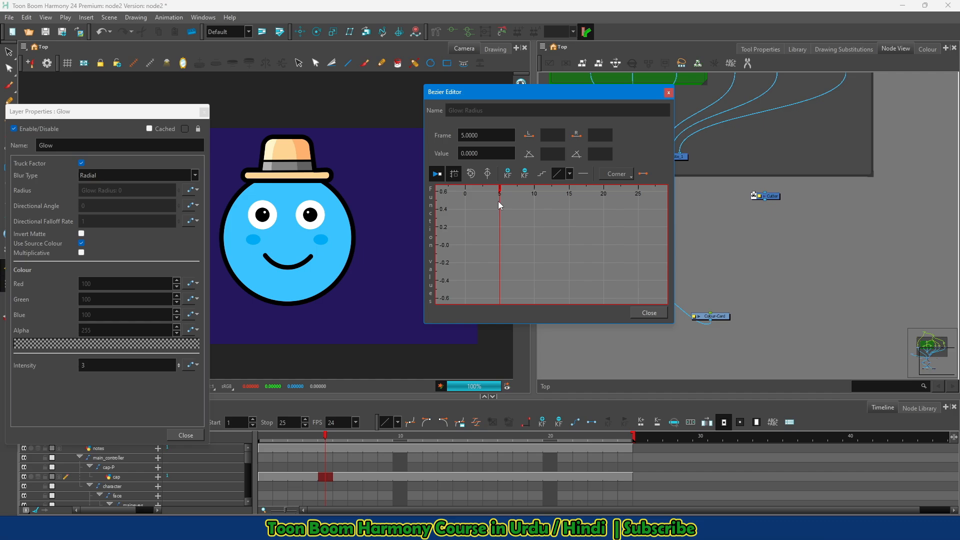
{"action": "left_click", "coordinate": [507, 173]}
{"action": "left_click", "coordinate": [533, 190]}
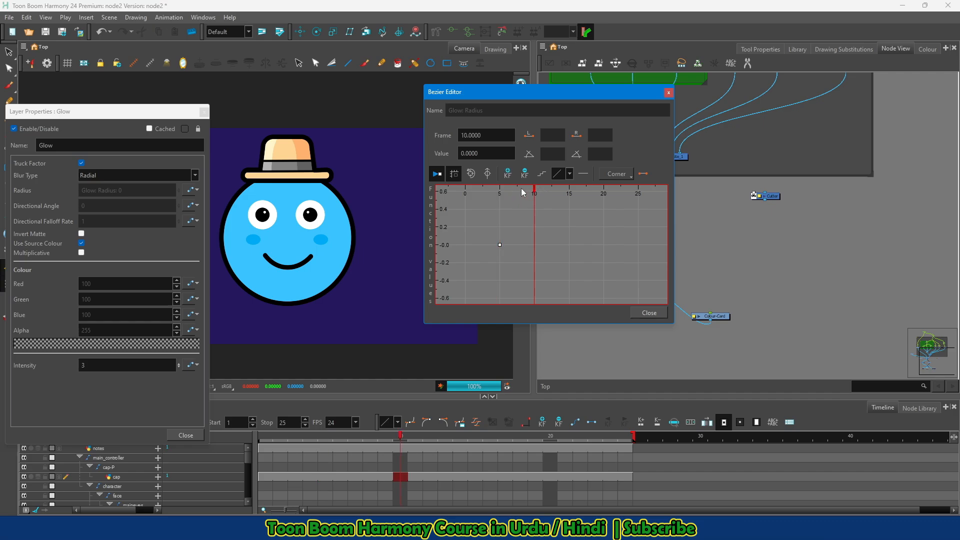
{"action": "left_click", "coordinate": [507, 175]}
{"action": "left_click", "coordinate": [571, 190]}
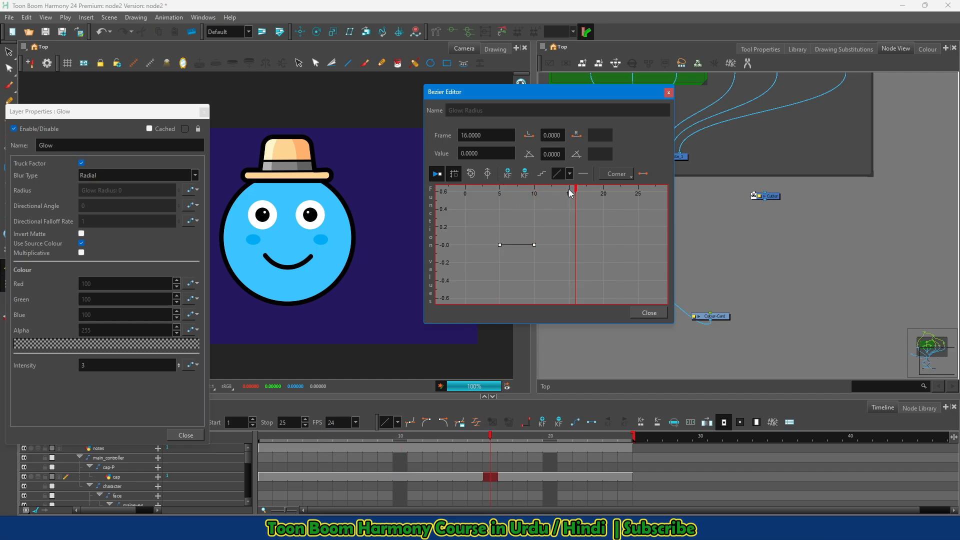
{"action": "left_click", "coordinate": [507, 174]}
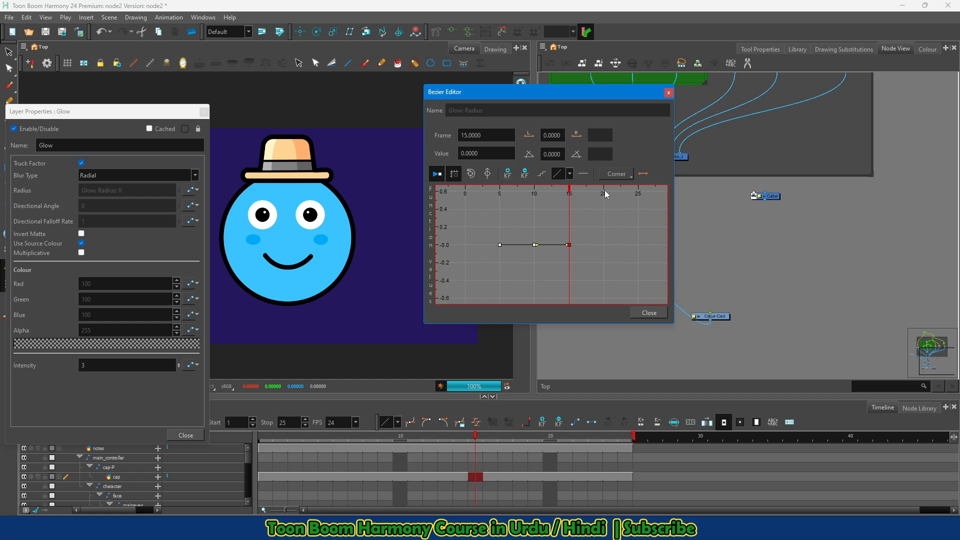
{"action": "left_click", "coordinate": [604, 192]}
{"action": "left_click", "coordinate": [507, 173]}
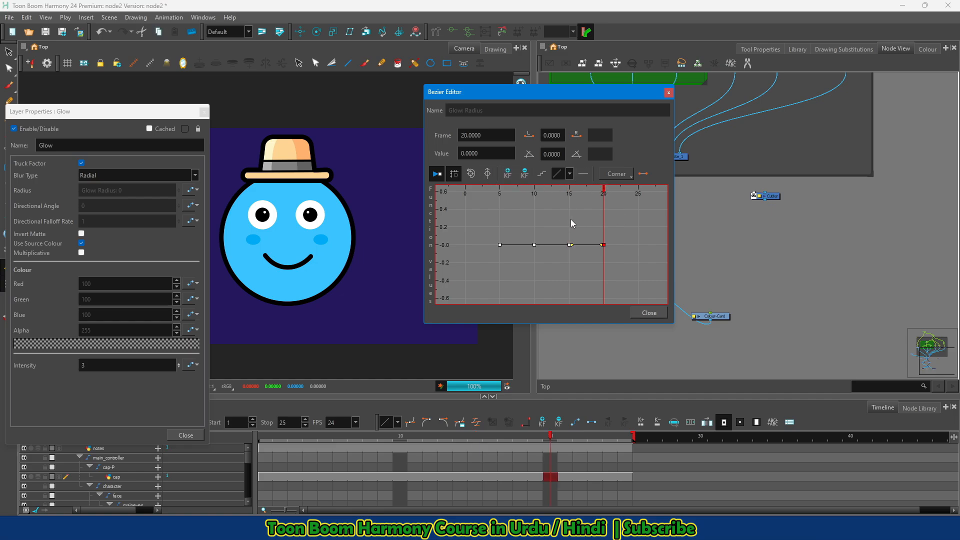
Set the glow radius keyframe at frame 10 to 100.
{"action": "left_click", "coordinate": [500, 244]}
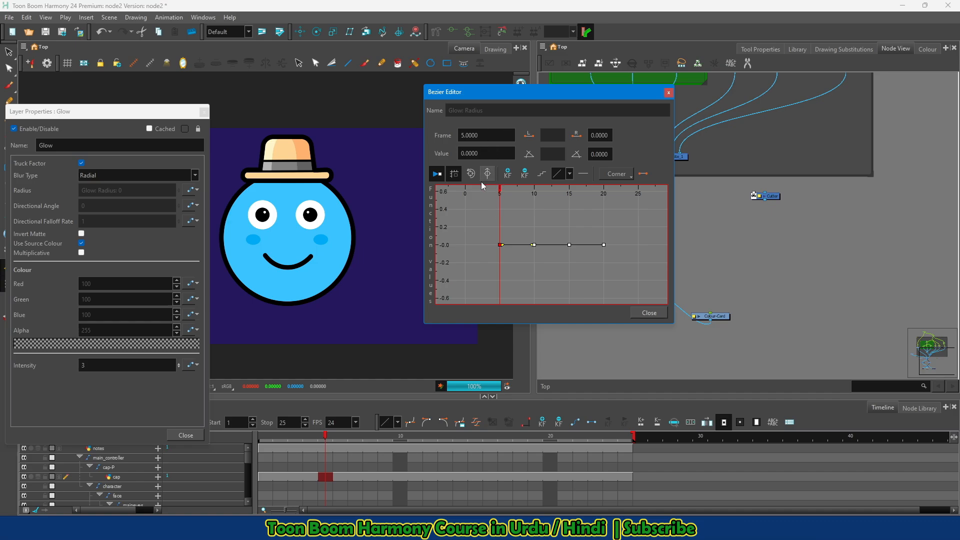
{"action": "left_click", "coordinate": [534, 245]}
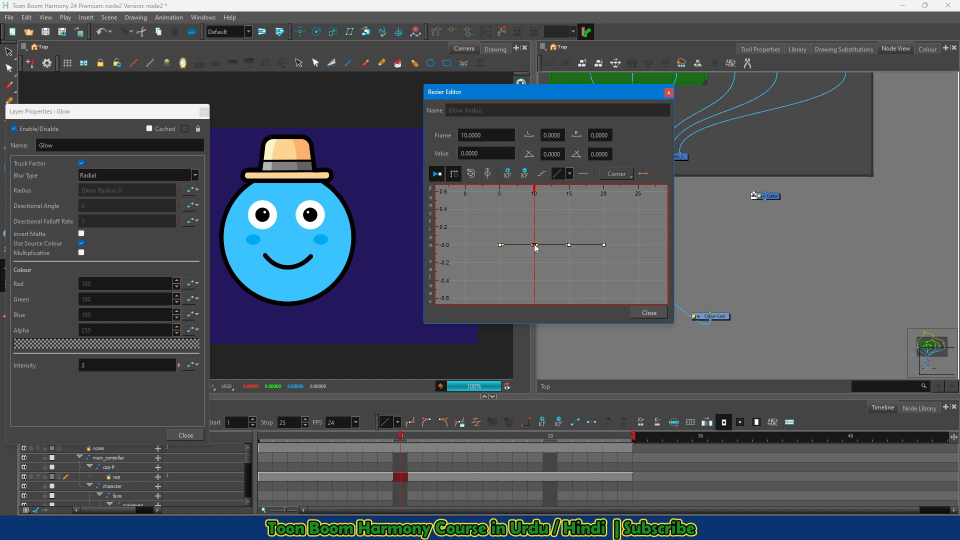
{"action": "double_click", "coordinate": [495, 155]}
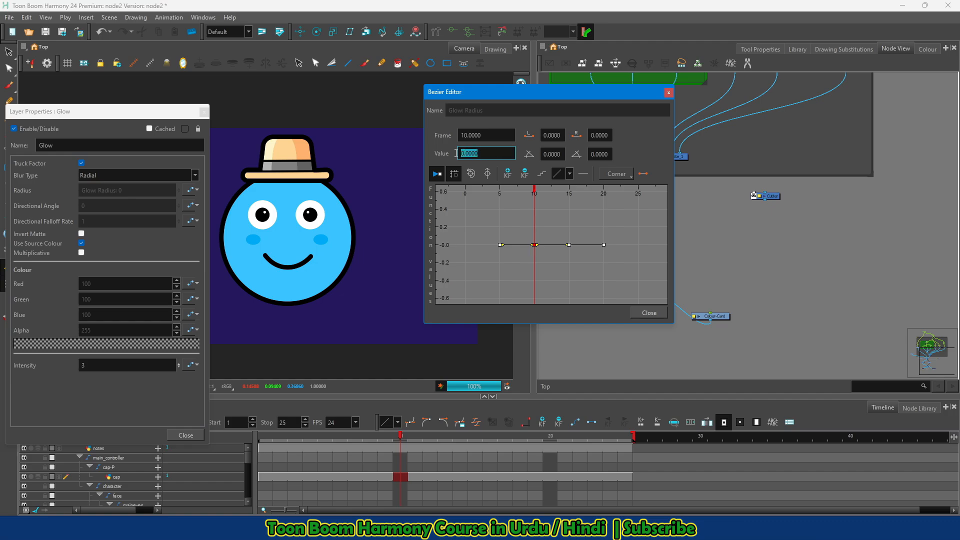
{"action": "type", "text": "100"}
{"action": "key", "text": "Return"}
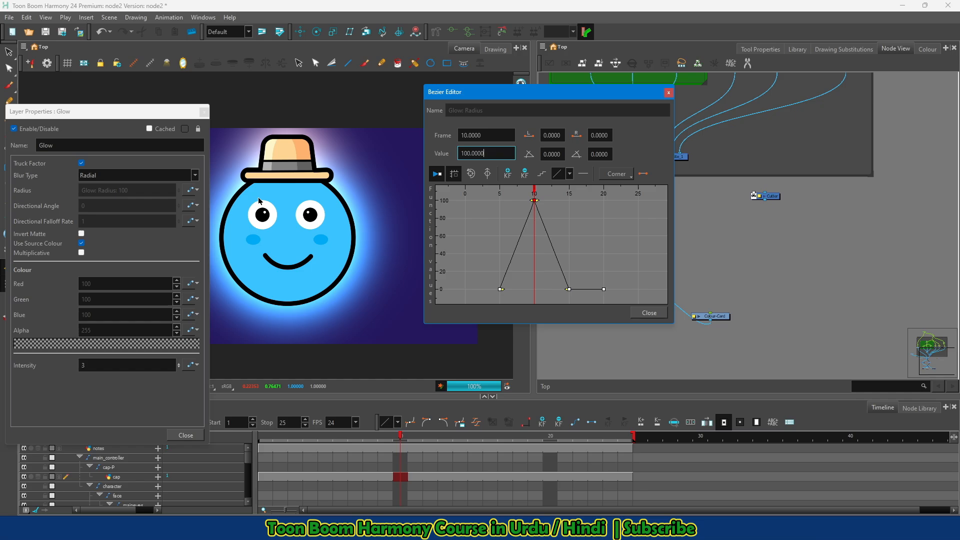
Set the glow radius keyframe at frame 15 to 100.
{"action": "left_click", "coordinate": [568, 201]}
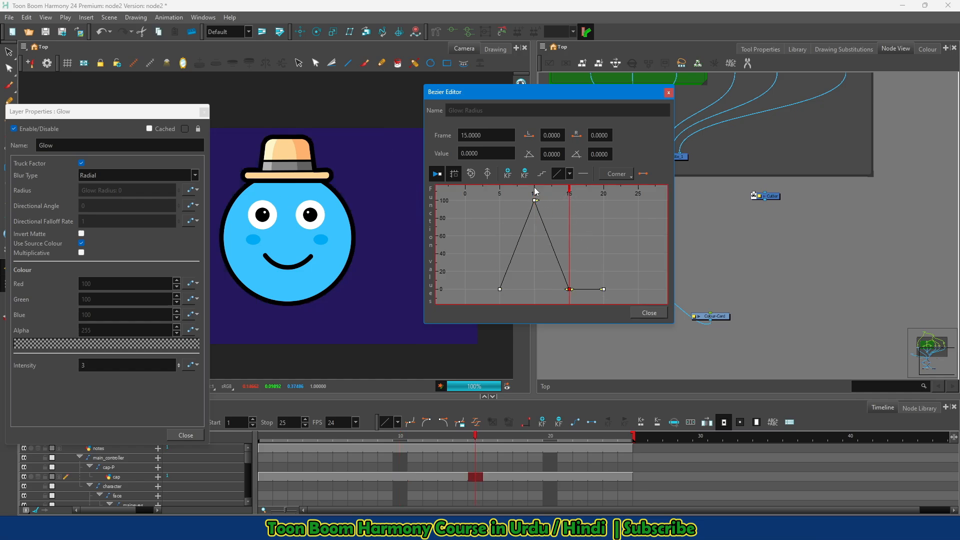
{"action": "left_click_drag", "start_coordinate": [493, 152], "coordinate": [418, 157]}
{"action": "type", "text": "1"}
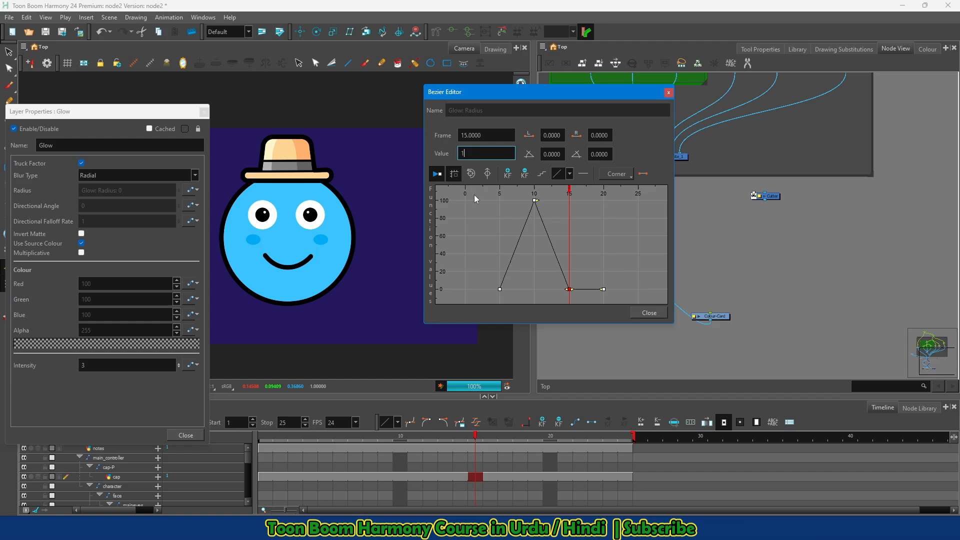
{"action": "type", "text": "00"}
{"action": "key", "text": "Return"}
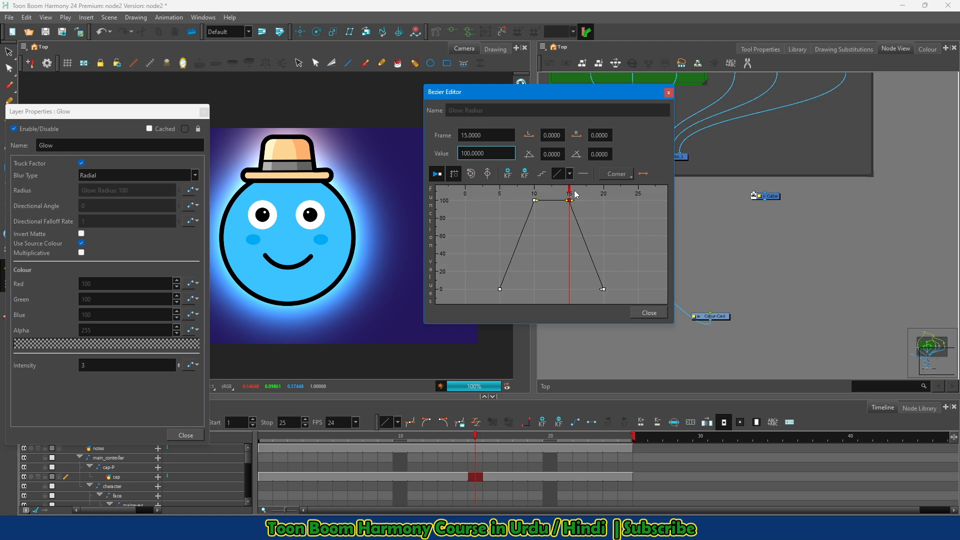
Scrub the glow radius curve from frame 15 to 20 and back to check the glow, ending on the frame 5 keyframe.
{"action": "left_click_drag", "start_coordinate": [570, 188], "coordinate": [600, 219]}
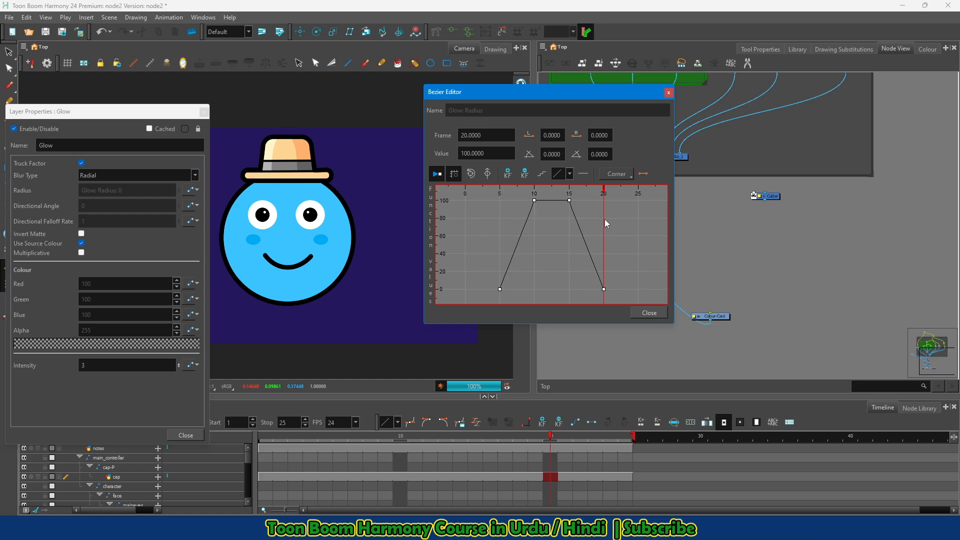
{"action": "left_click_drag", "start_coordinate": [606, 219], "coordinate": [548, 218]}
{"action": "left_click", "coordinate": [500, 289]}
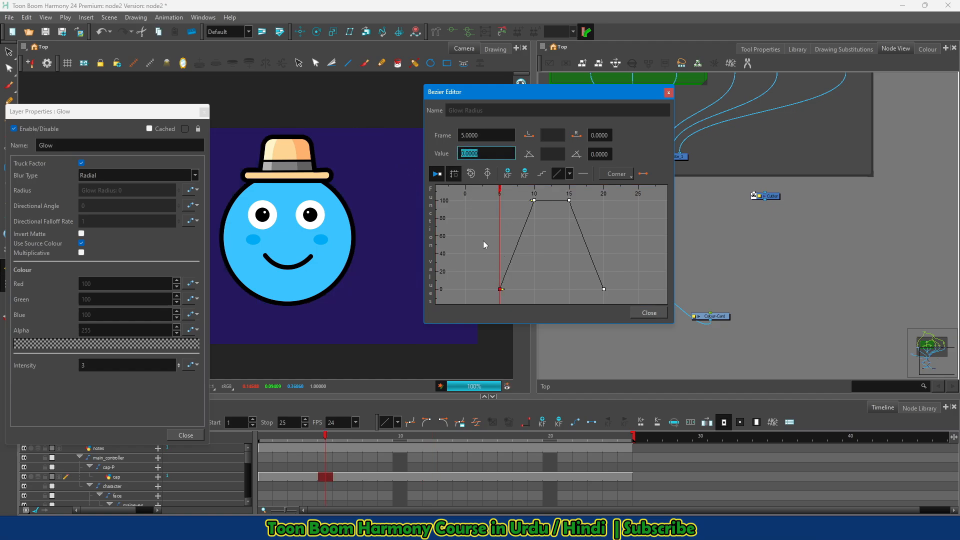
Try a value of 5 for the glow radius keyframe at frame 5.
{"action": "type", "text": "5"}
{"action": "key", "text": "Return"}
{"action": "mouse_move", "coordinate": [501, 189]}
{"action": "left_mouse_down"}
{"action": "mouse_move", "coordinate": [515, 189]}
{"action": "mouse_move", "coordinate": [500, 188]}
{"action": "left_mouse_up"}
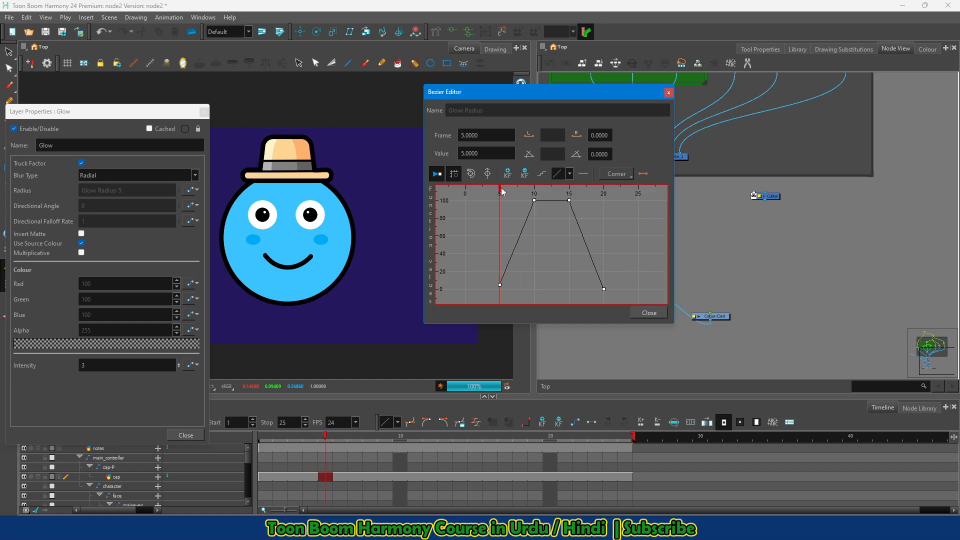
Set the glow radius keyframe at frame 5 to 15.
{"action": "left_click_drag", "start_coordinate": [482, 151], "coordinate": [420, 151]}
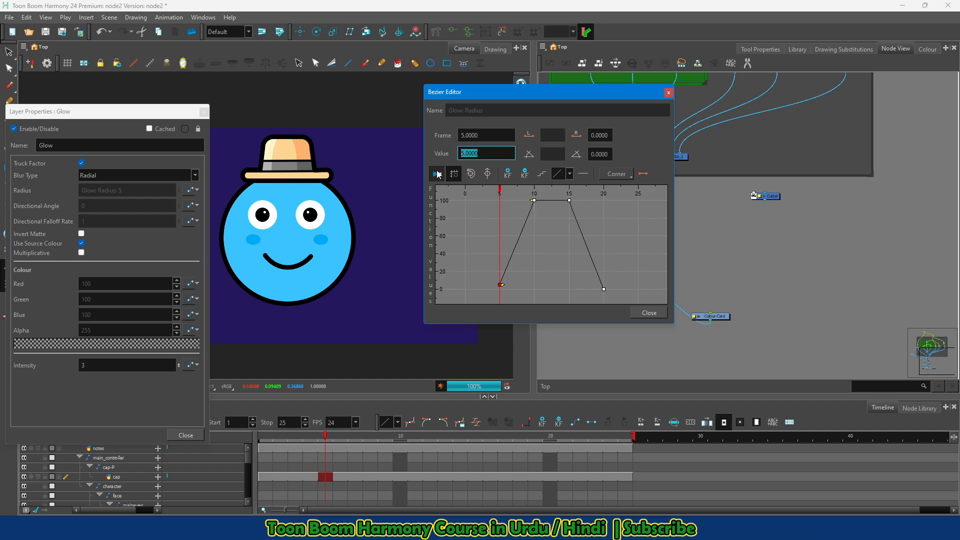
{"action": "type", "text": "15"}
{"action": "key", "text": "Return"}
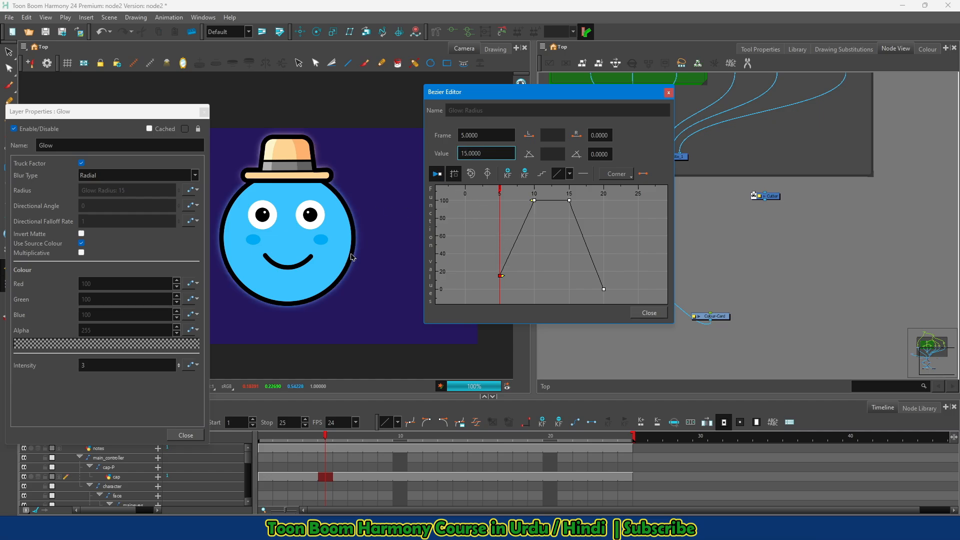
Set the glow radius keyframe at frame 20 to 15.
{"action": "left_click", "coordinate": [569, 200]}
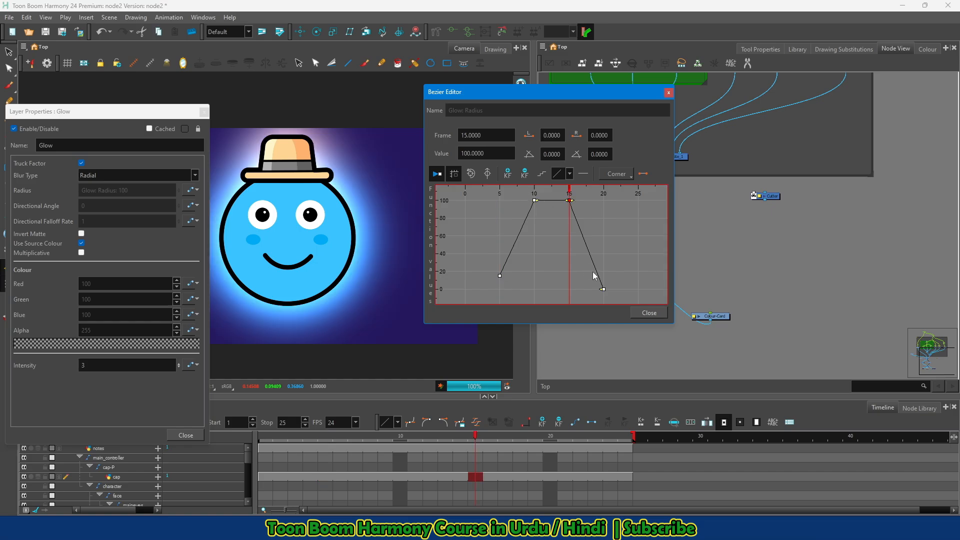
{"action": "left_click", "coordinate": [603, 289]}
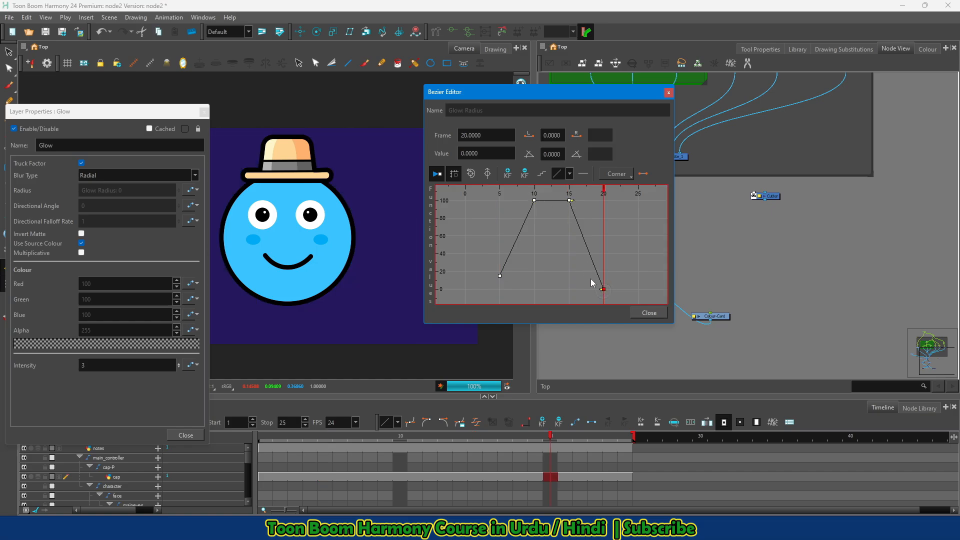
{"action": "double_click", "coordinate": [484, 154]}
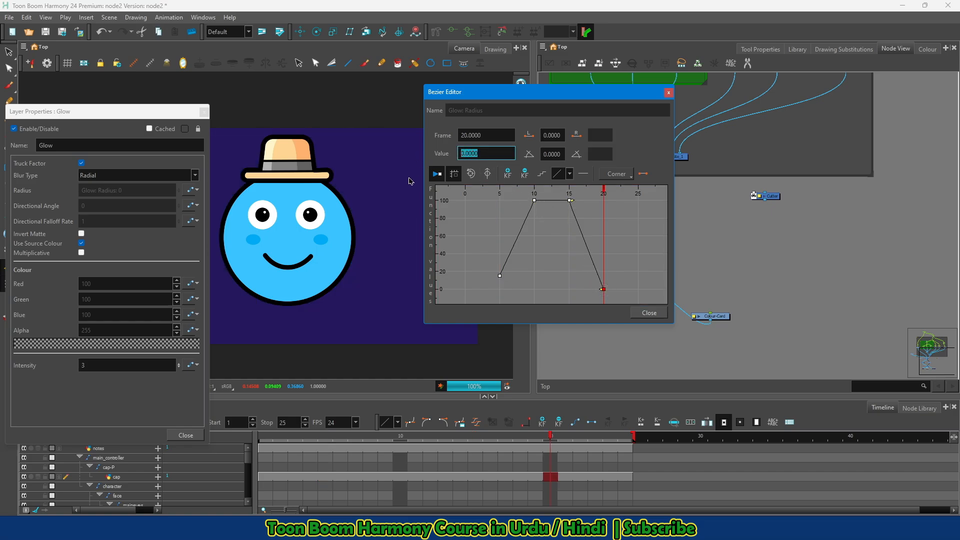
{"action": "type", "text": "15"}
{"action": "key", "text": "Return"}
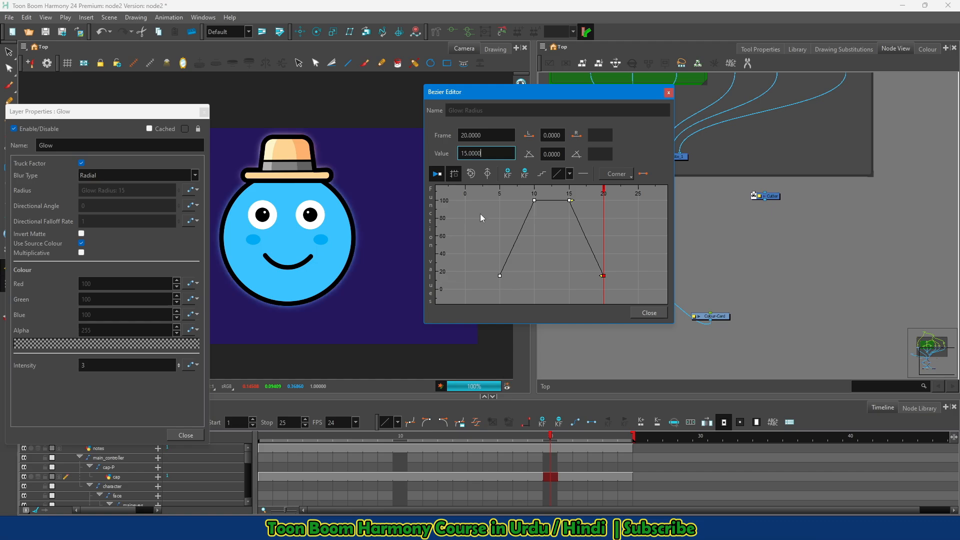
Check the glow radius keyframes at frames 5 and 20, and close the curve editor and the Glow properties.
{"action": "left_click", "coordinate": [500, 275]}
{"action": "left_click", "coordinate": [603, 276]}
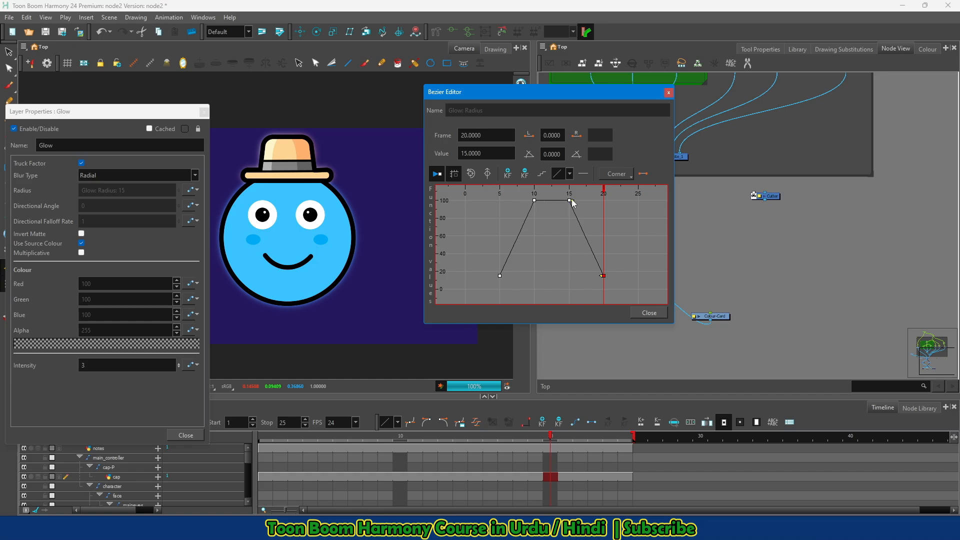
{"action": "left_click", "coordinate": [649, 313]}
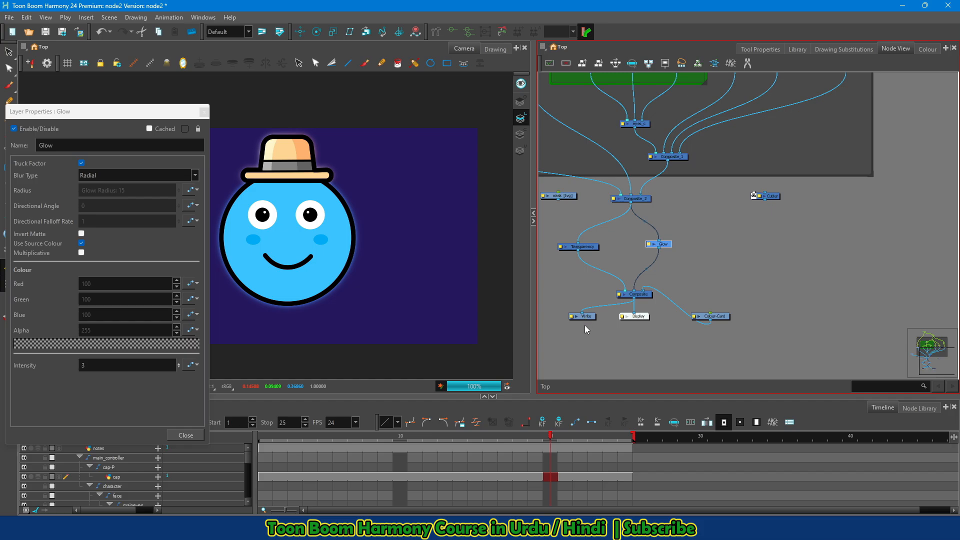
{"action": "left_click", "coordinate": [185, 434]}
Switch the camera to OpenGL view and move the playhead to frame 5.
{"action": "left_click", "coordinate": [189, 386]}
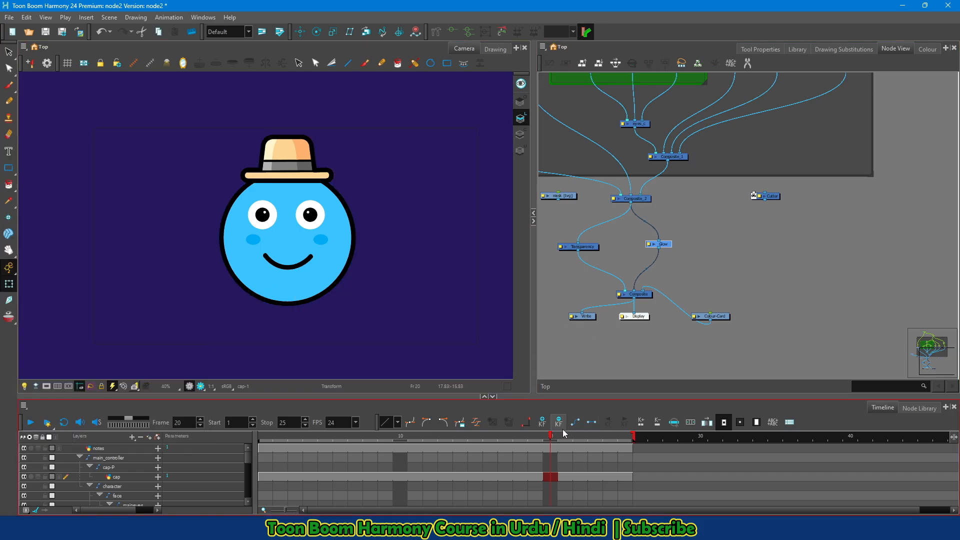
{"action": "left_click_drag", "start_coordinate": [563, 433], "coordinate": [400, 435]}
{"action": "left_click", "coordinate": [266, 477]}
{"action": "left_click", "coordinate": [371, 476]}
{"action": "left_click", "coordinate": [340, 477]}
{"action": "left_click", "coordinate": [326, 476]}
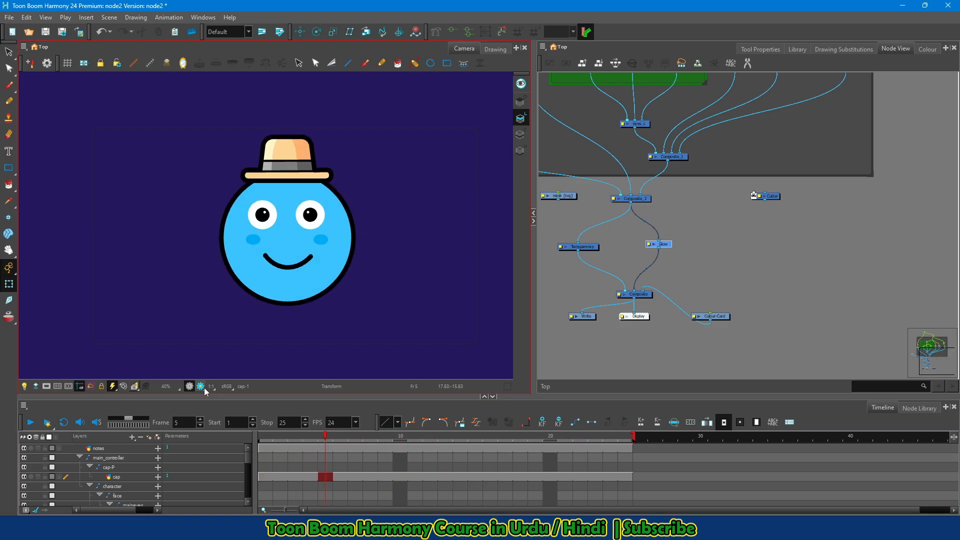
Return the camera to Render View and play the scene to preview the glow animation.
{"action": "left_click", "coordinate": [201, 386]}
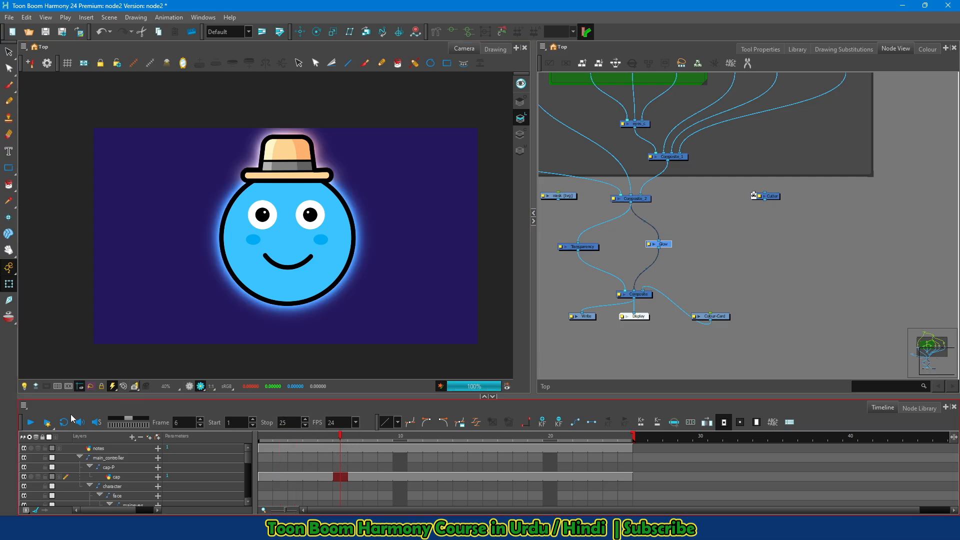
{"action": "left_click", "coordinate": [30, 423]}
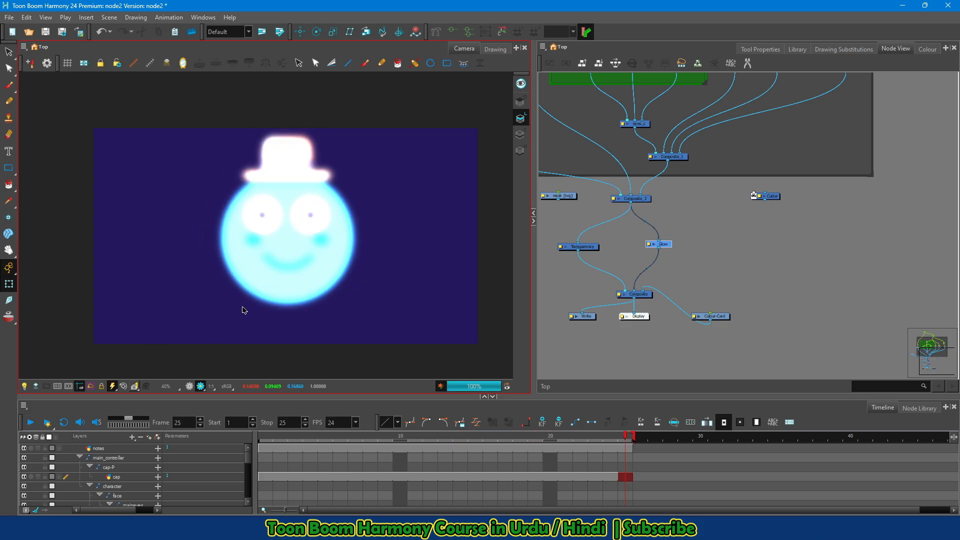
Render the scene again, including the already rendered frames, and play the result on loop in Harmony Play.
{"action": "left_click", "coordinate": [48, 424]}
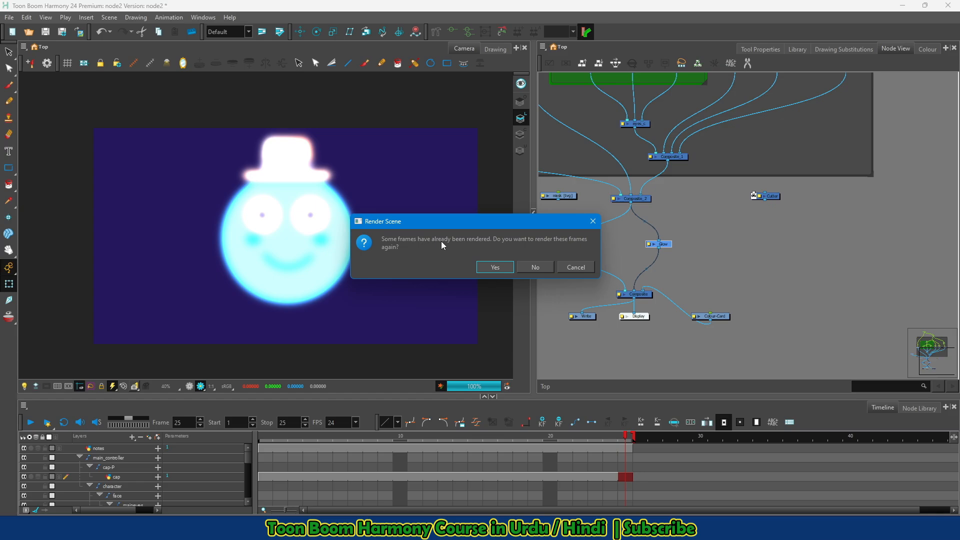
{"action": "left_click", "coordinate": [499, 269]}
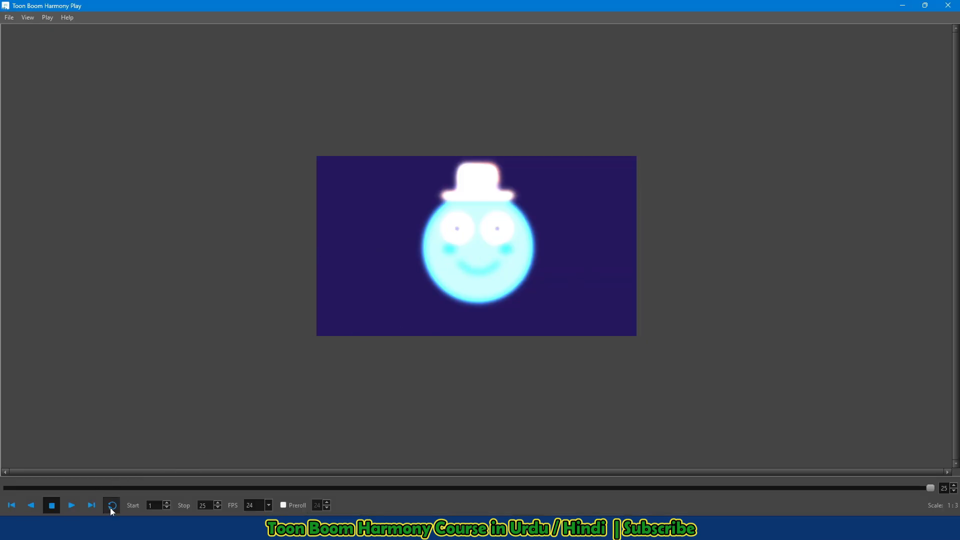
{"action": "left_click", "coordinate": [71, 505]}
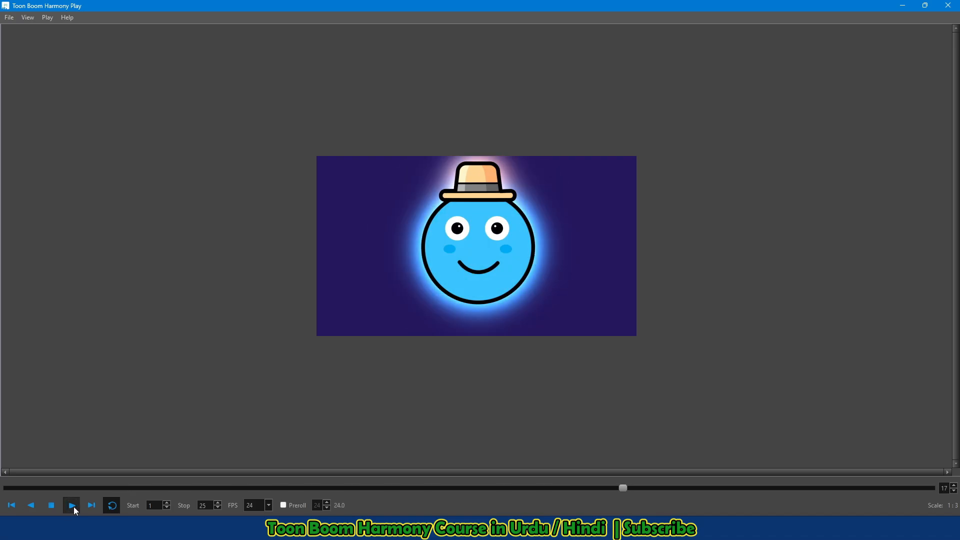